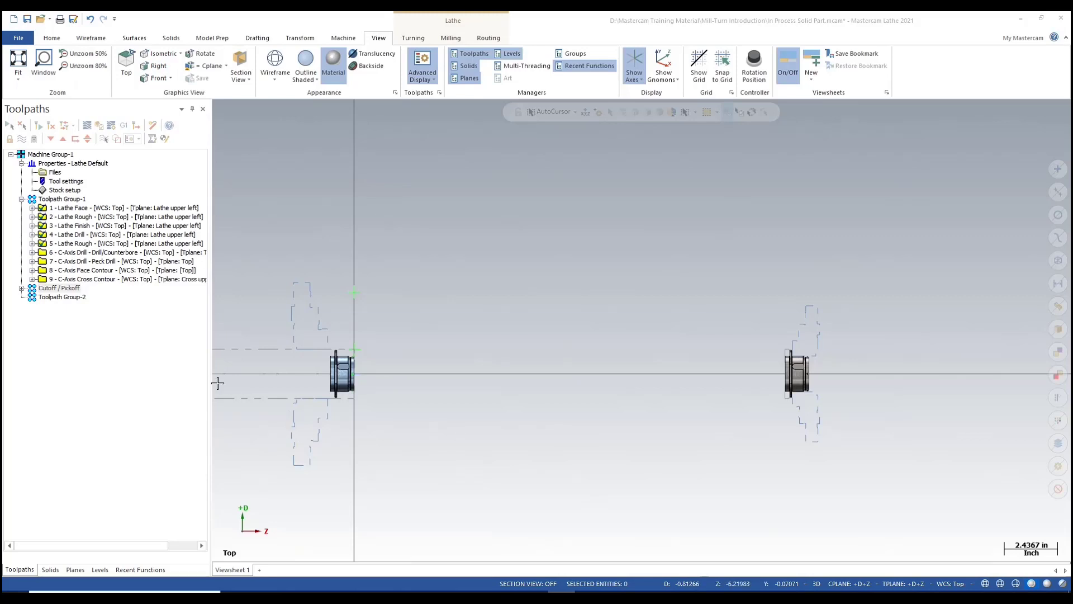
Check the lathe machine group's stock setup, including its stock and chuck jaw definitions, and leave it without changes.
left_click(54, 191)
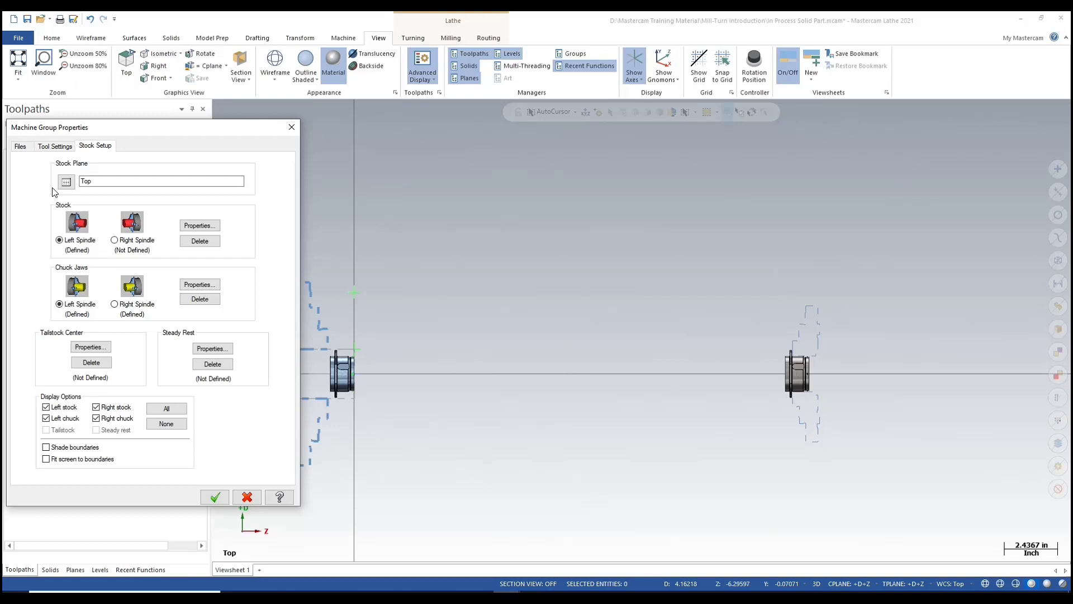
left_click(246, 498)
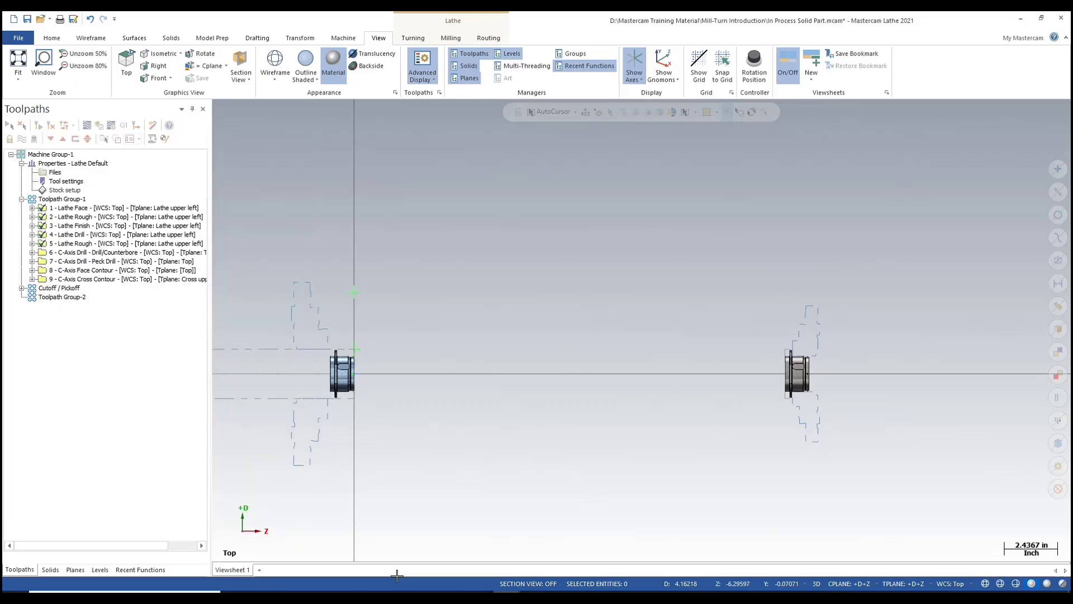
Switch to the Sleeve Part mill-turn file and open the job setup of its machine group.
mouse_move(507, 595)
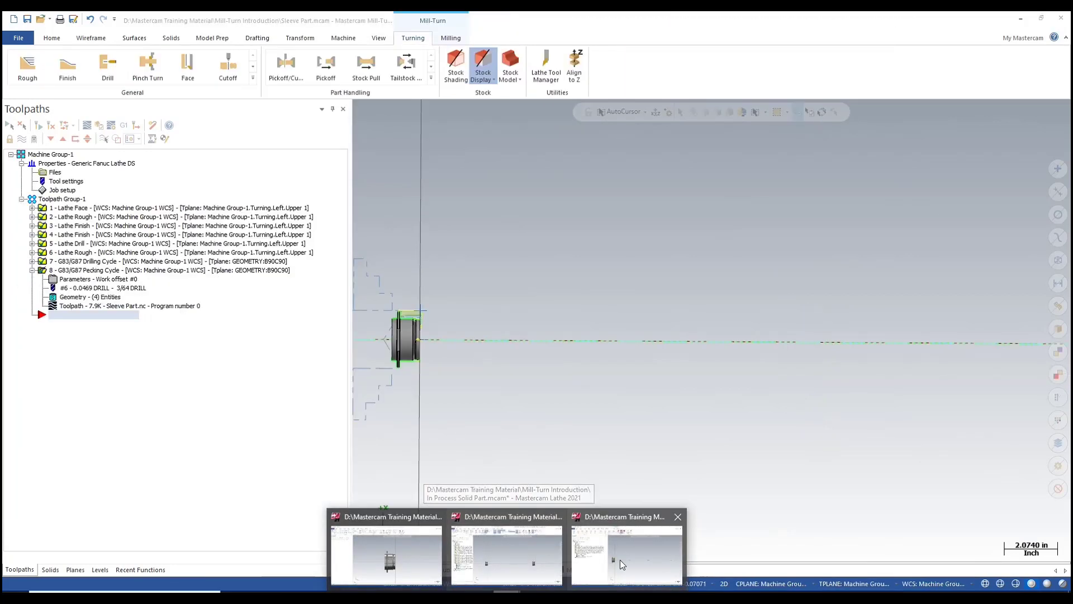
left_click(619, 558)
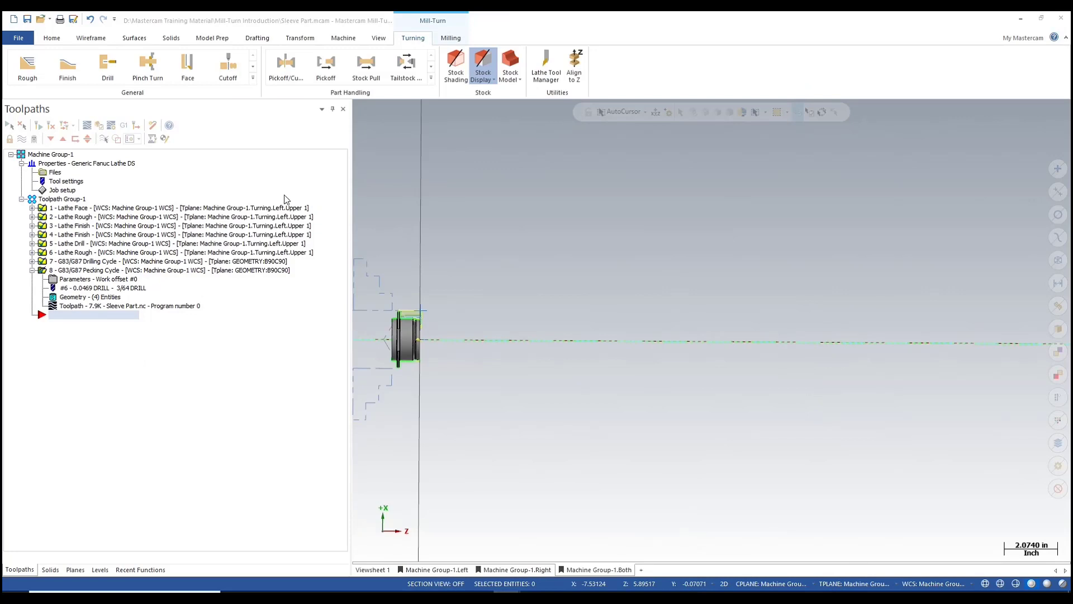
scroll(679, 389, "down", 1)
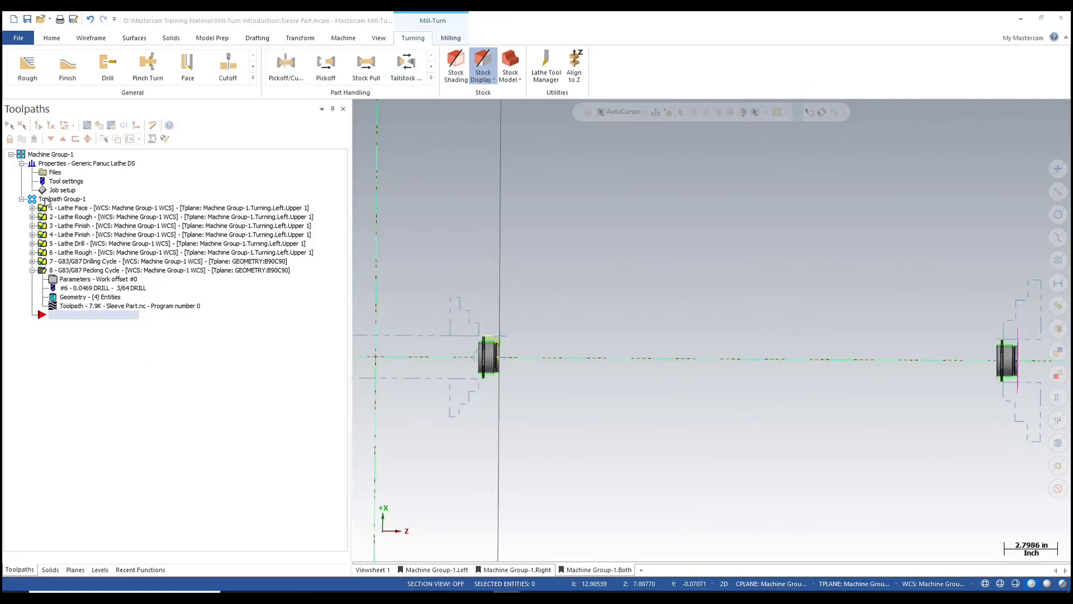
left_click(62, 191)
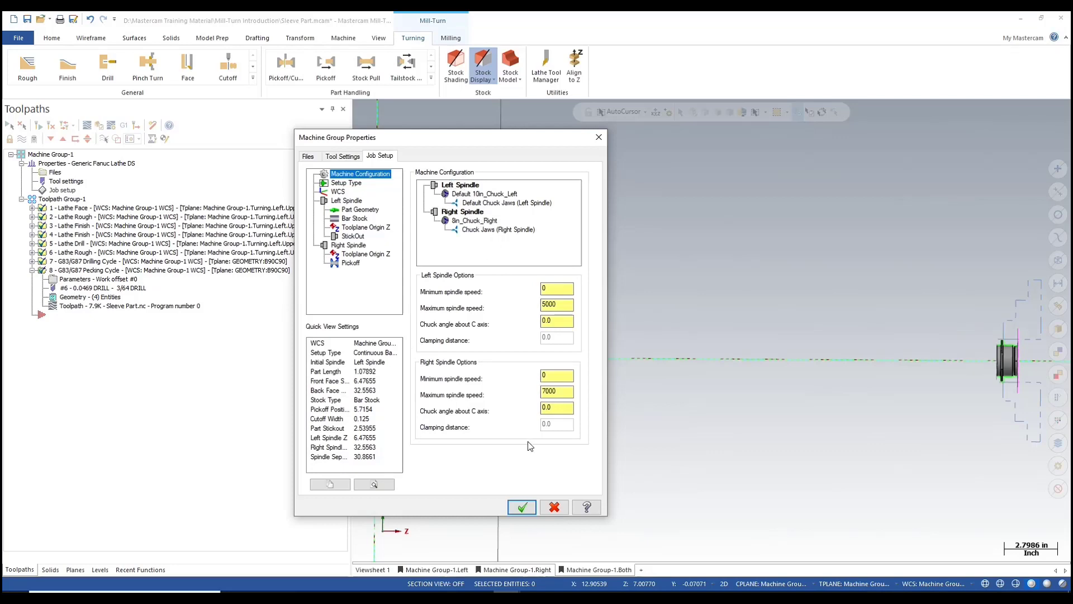
Examine the left spindle chuck's geometry, inside and outside diameters, and spindle speed parameters without keeping changes.
left_click(508, 194)
right_click(508, 195)
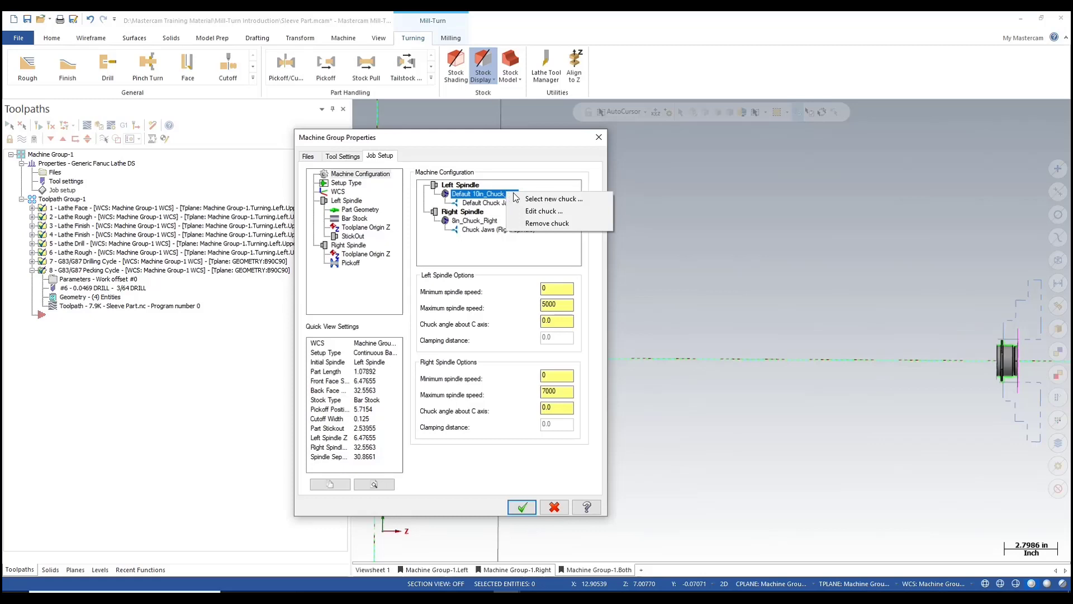
left_click(547, 212)
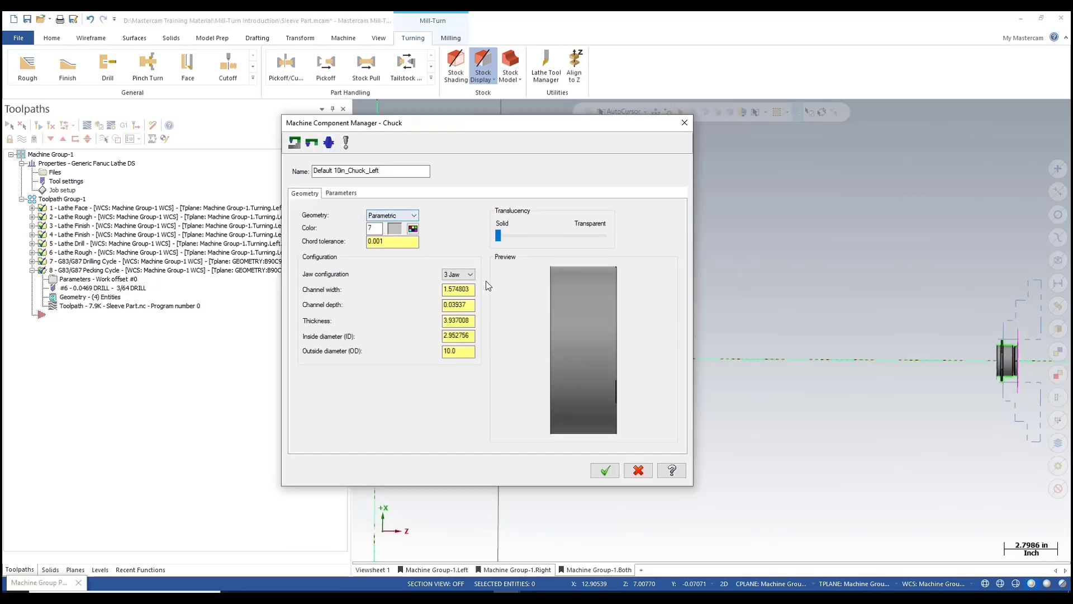
middle_click_drag(609, 354, 631, 352)
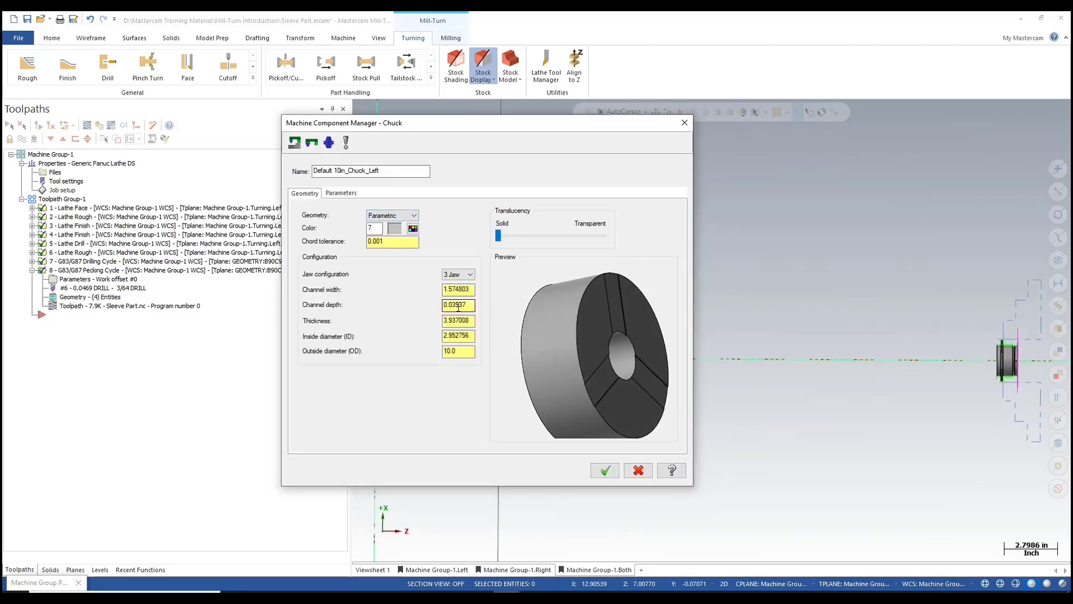
left_click(470, 336)
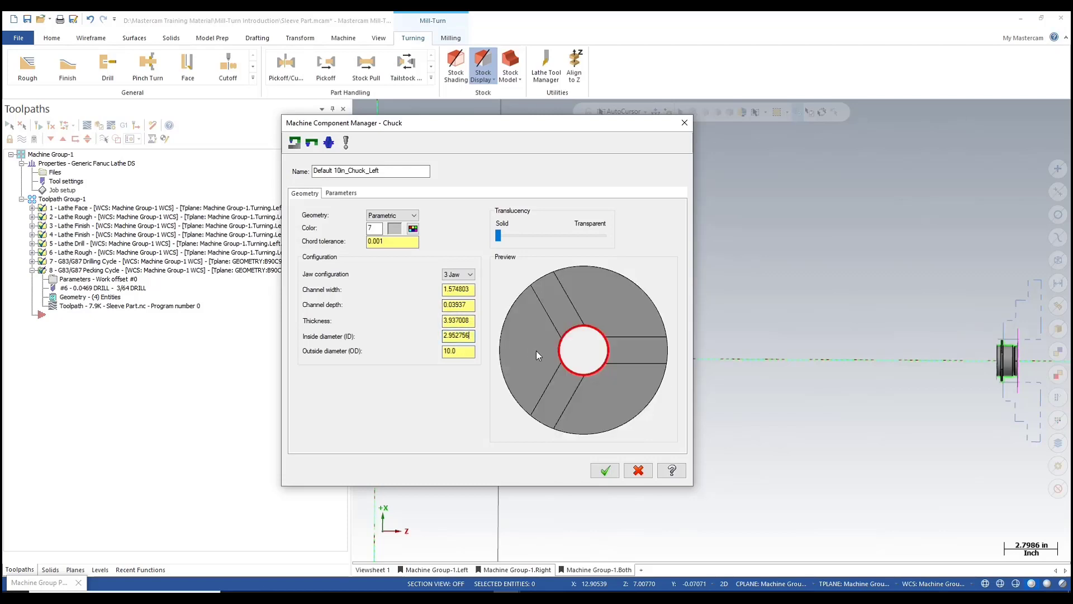
left_click(471, 350)
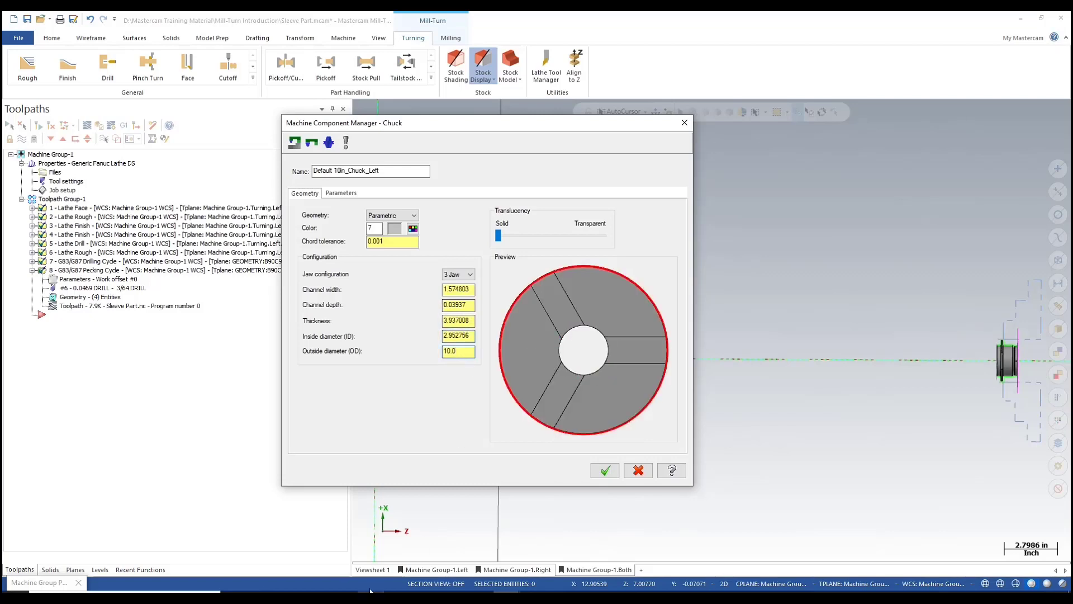
left_click(343, 193)
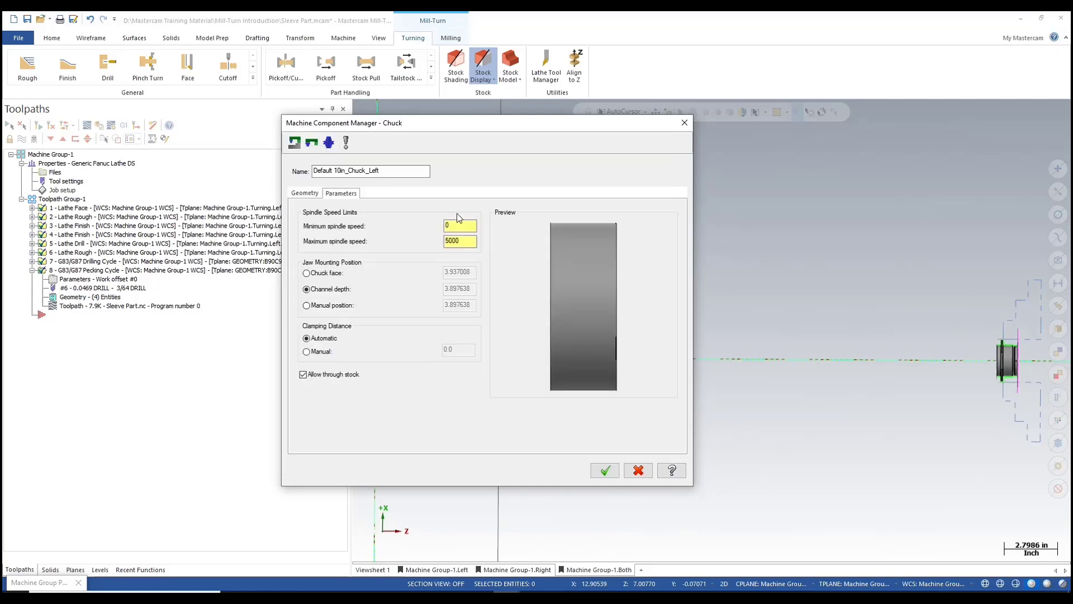
double_click(460, 240)
left_click(627, 472)
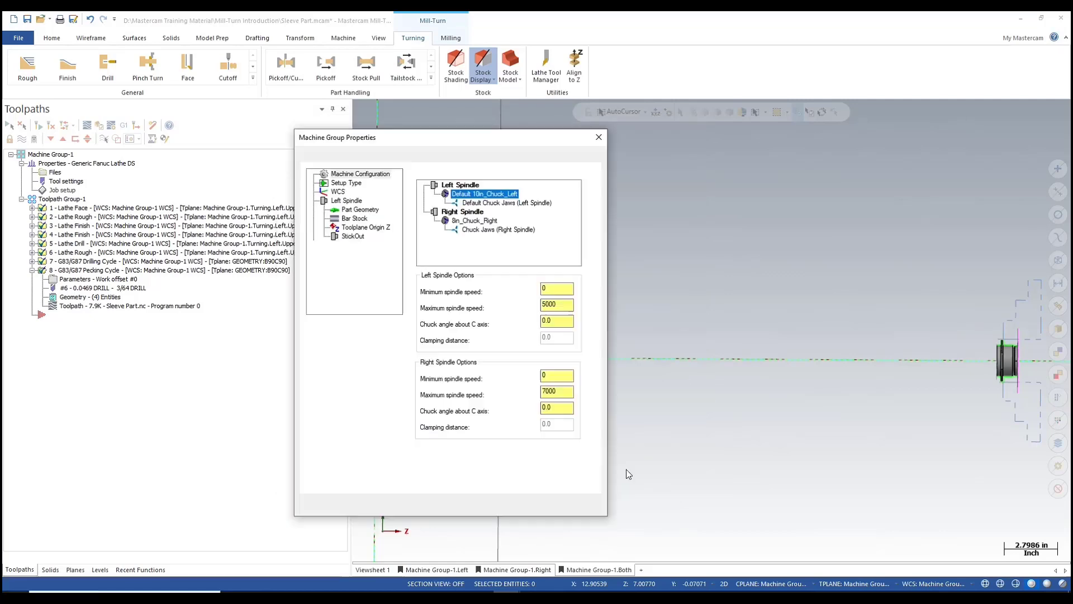
Examine the left spindle chuck jaws' step dimensions and available geometry types, and leave them without changes.
double_click(502, 203)
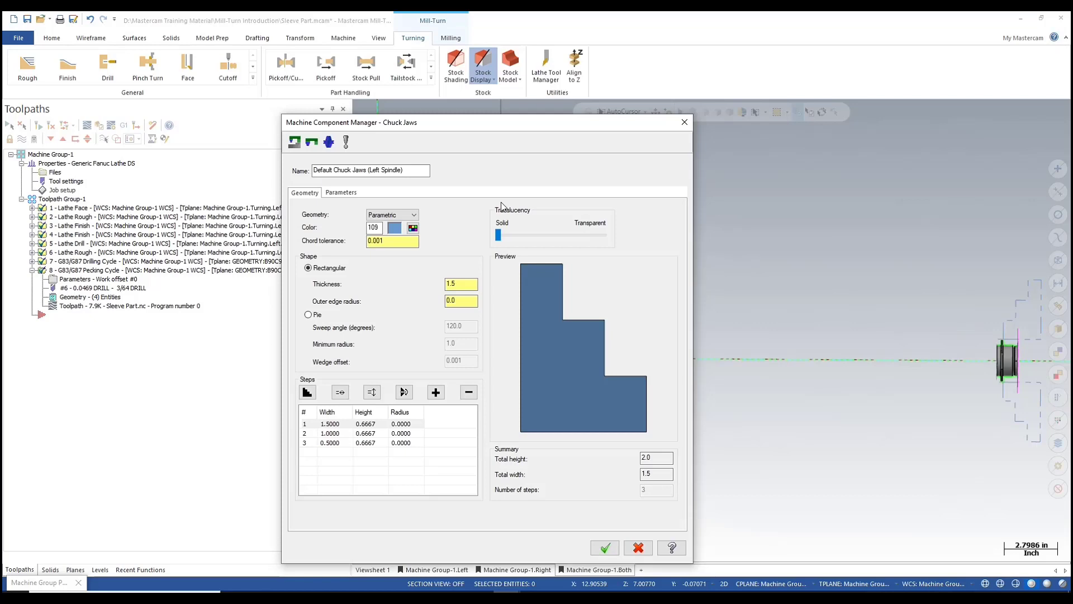
left_click(361, 425)
left_click(361, 433)
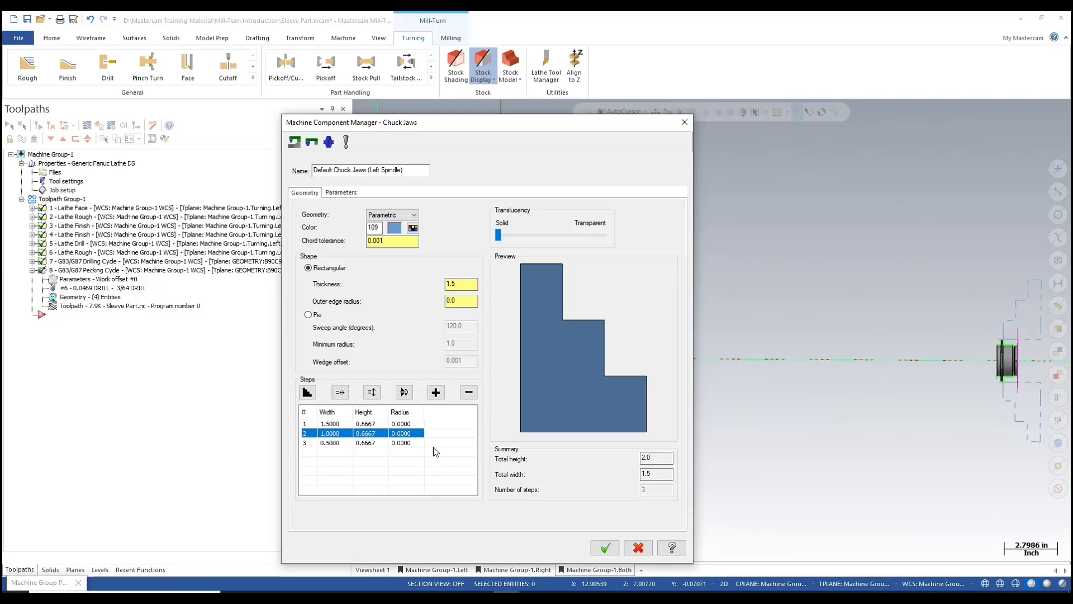
left_click(393, 215)
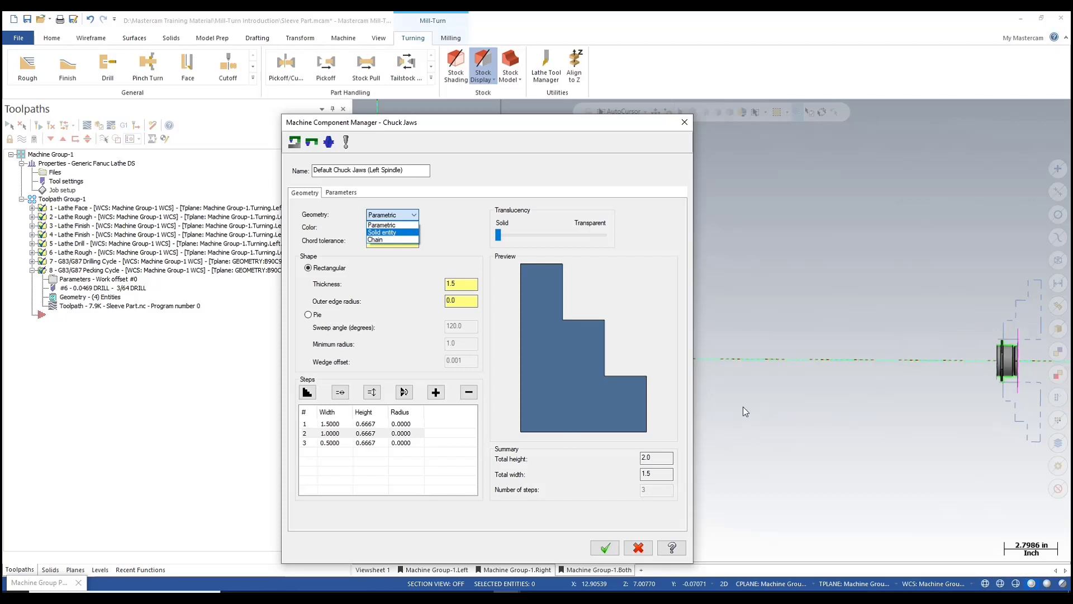
left_click(630, 550)
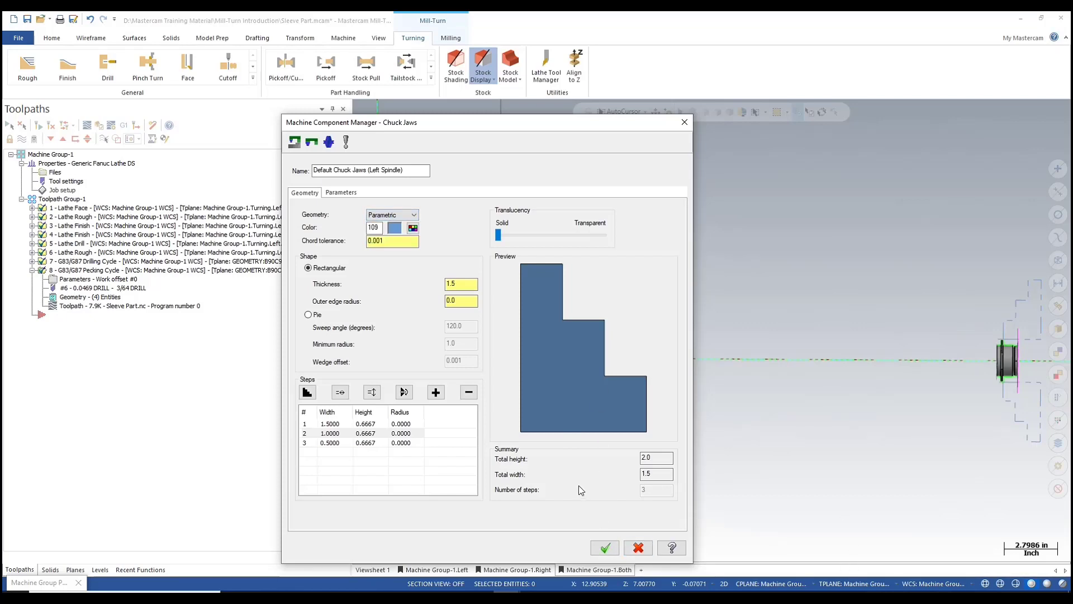
left_click(633, 552)
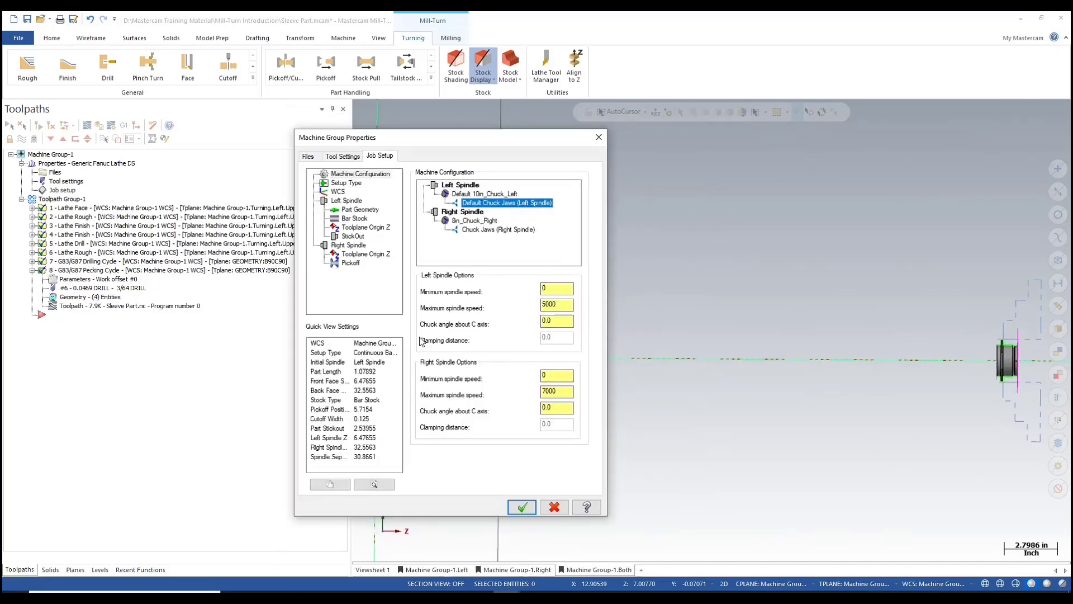
Review the setup type and its part handling options, keeping Continuous Bar Stock - Pickoff, Stock Pull, Cutoff.
left_click(344, 174)
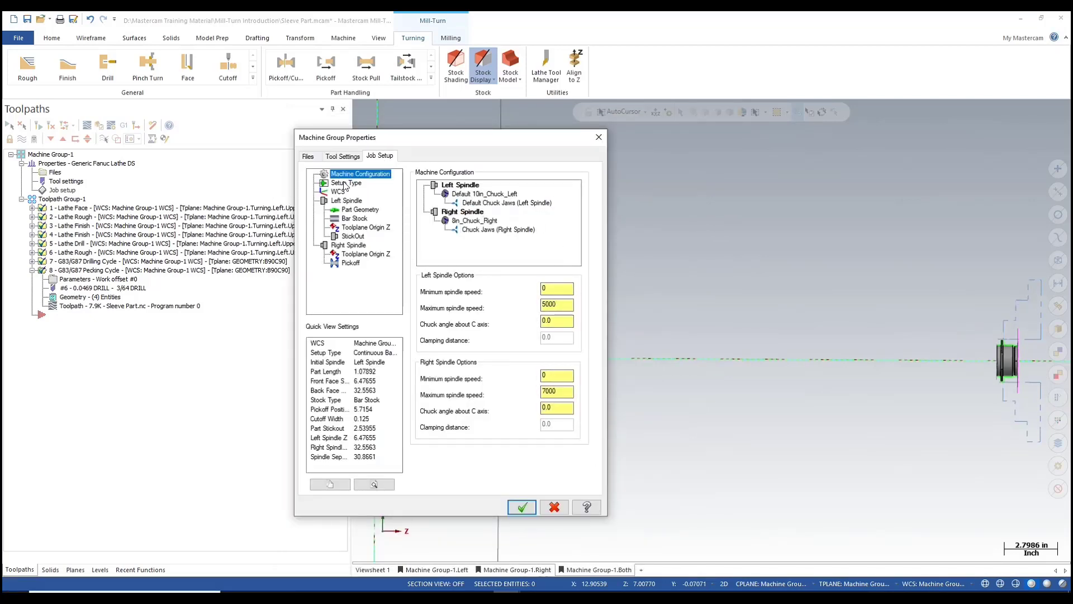
left_click(346, 183)
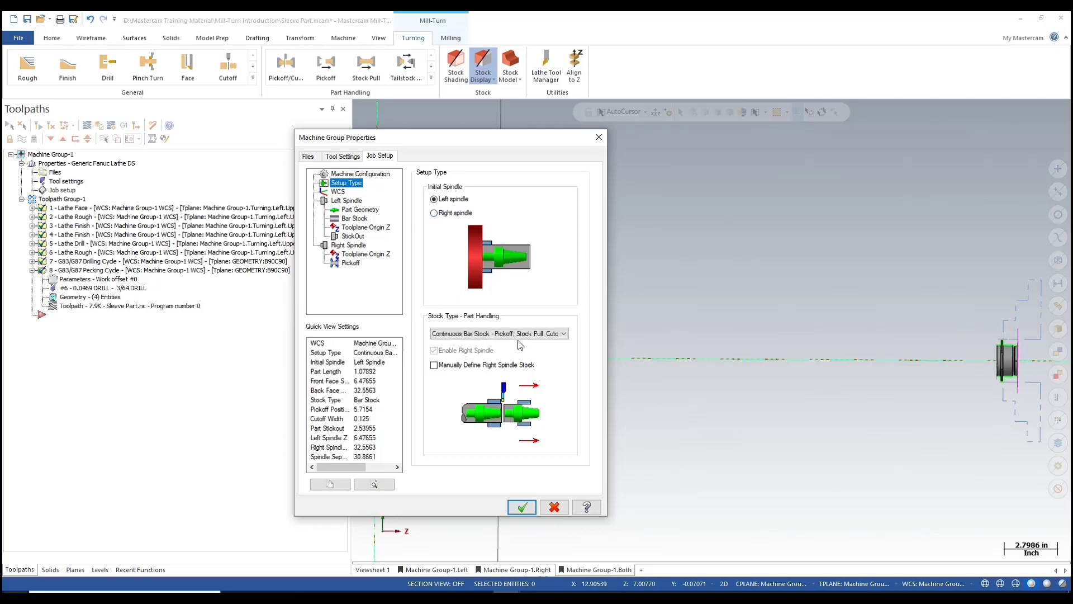
left_click(539, 334)
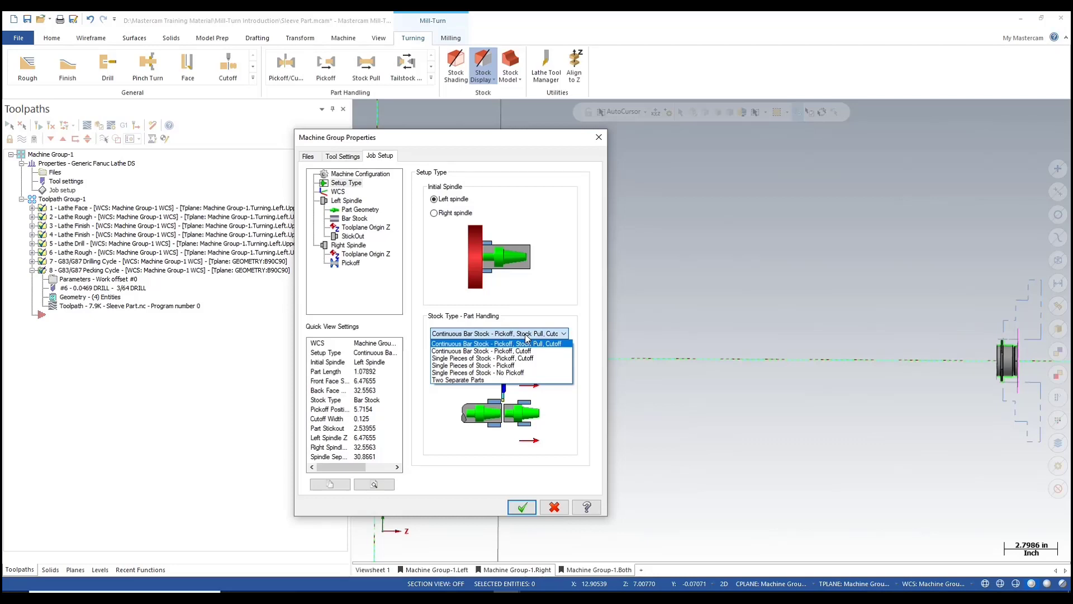
left_click(526, 343)
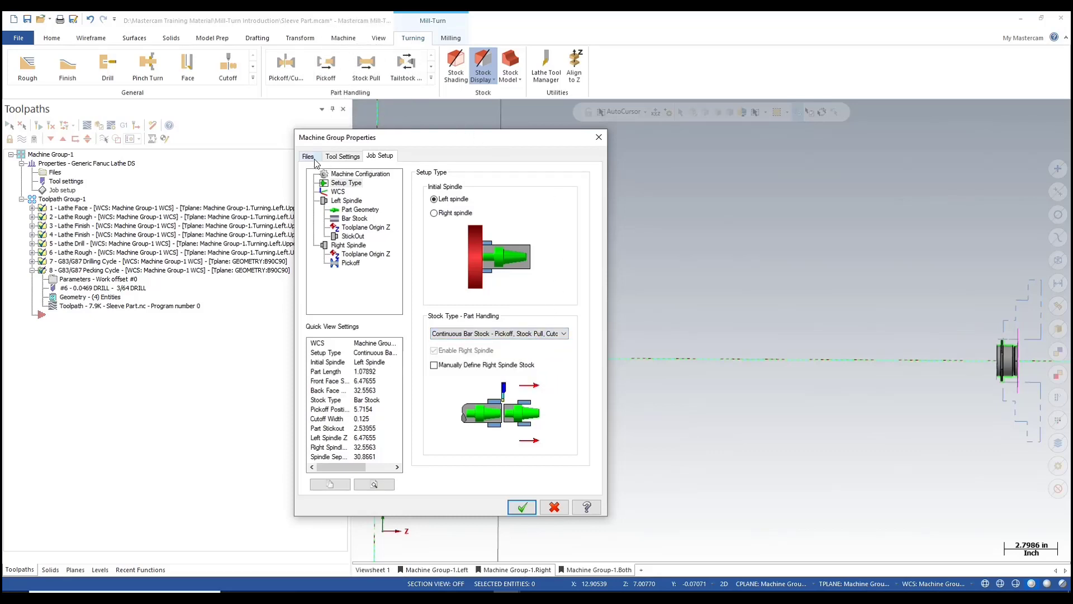
Review the machine group's name and WCS, and the left spindle's part geometry and turn profile options.
left_click(339, 184)
left_click(337, 191)
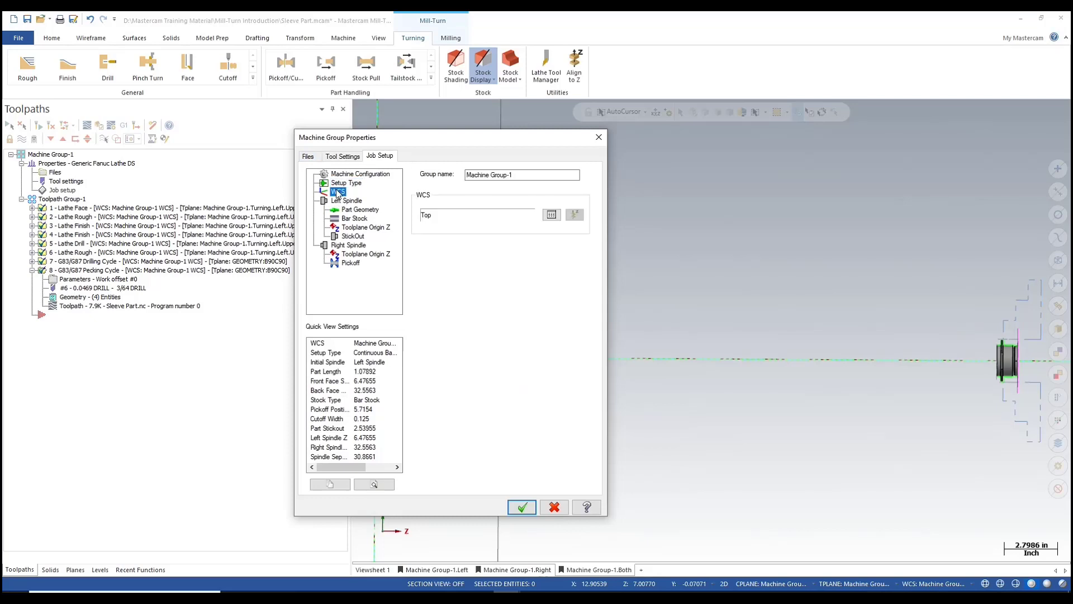
left_click(515, 172)
left_click(357, 207)
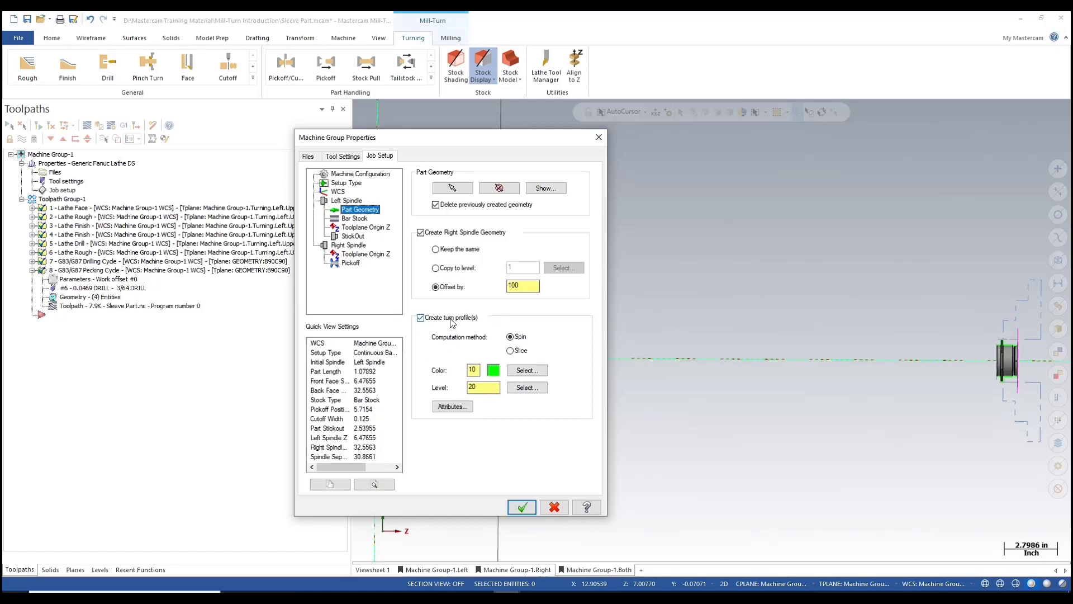
Examine the left spindle's bar stock settings for outside diameter, number of parts and extra face stock.
left_click(354, 219)
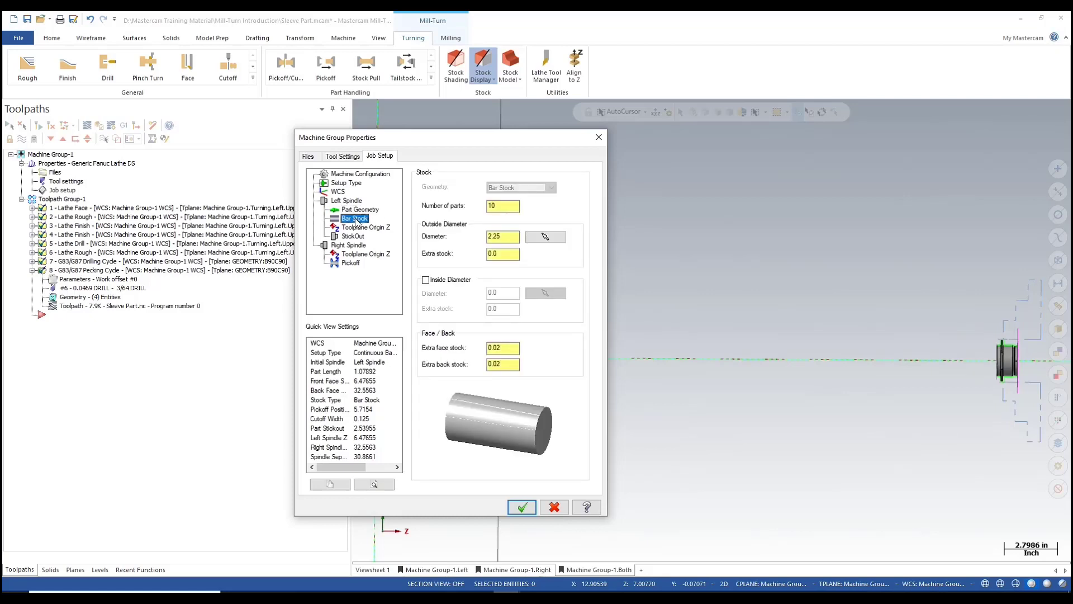
left_click(513, 236)
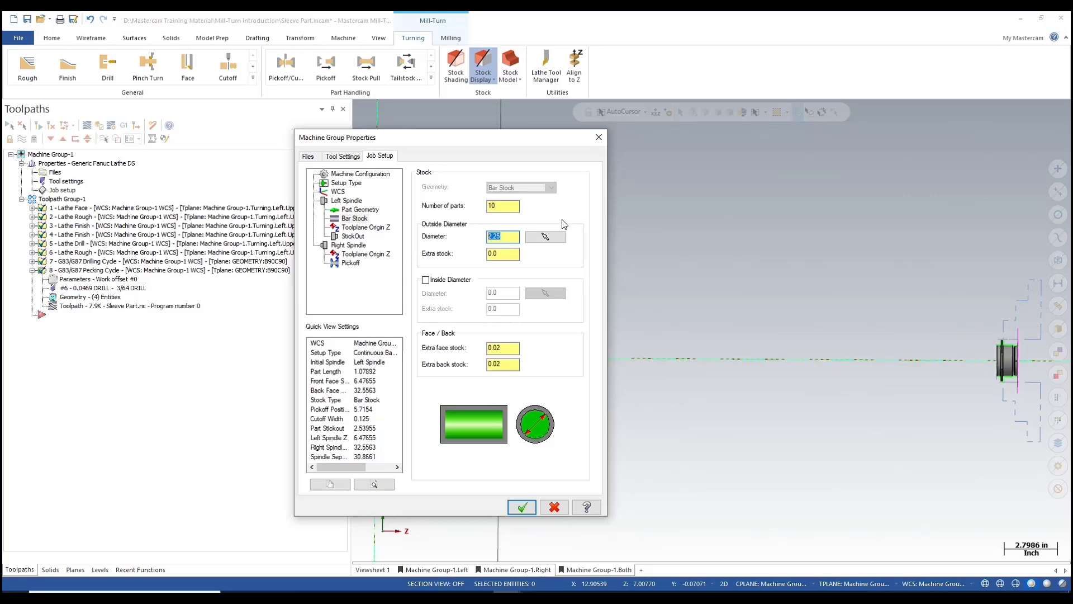
left_click(513, 210)
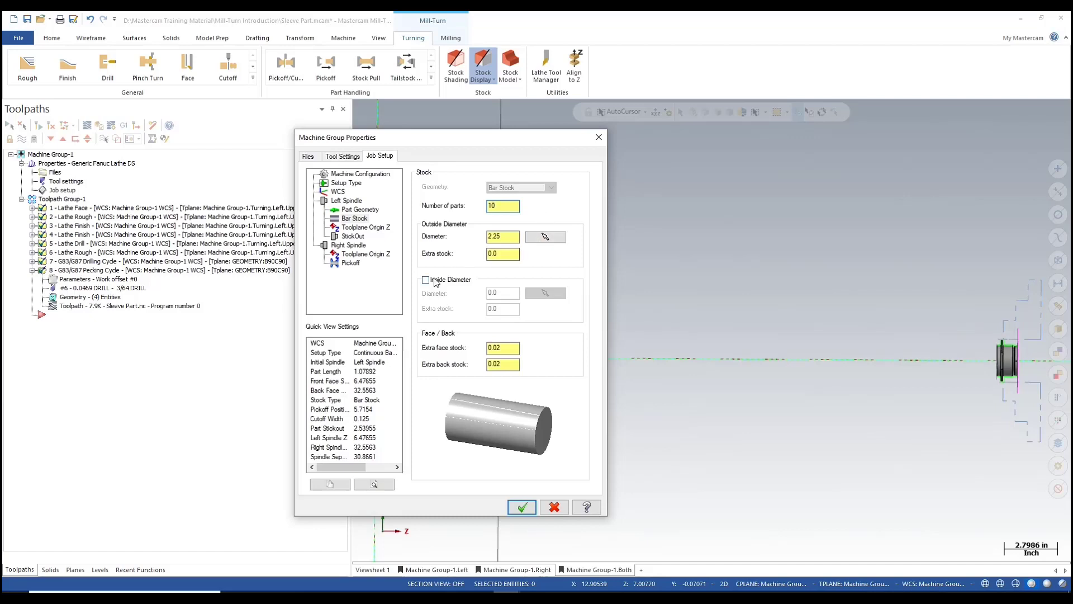
left_click(505, 349)
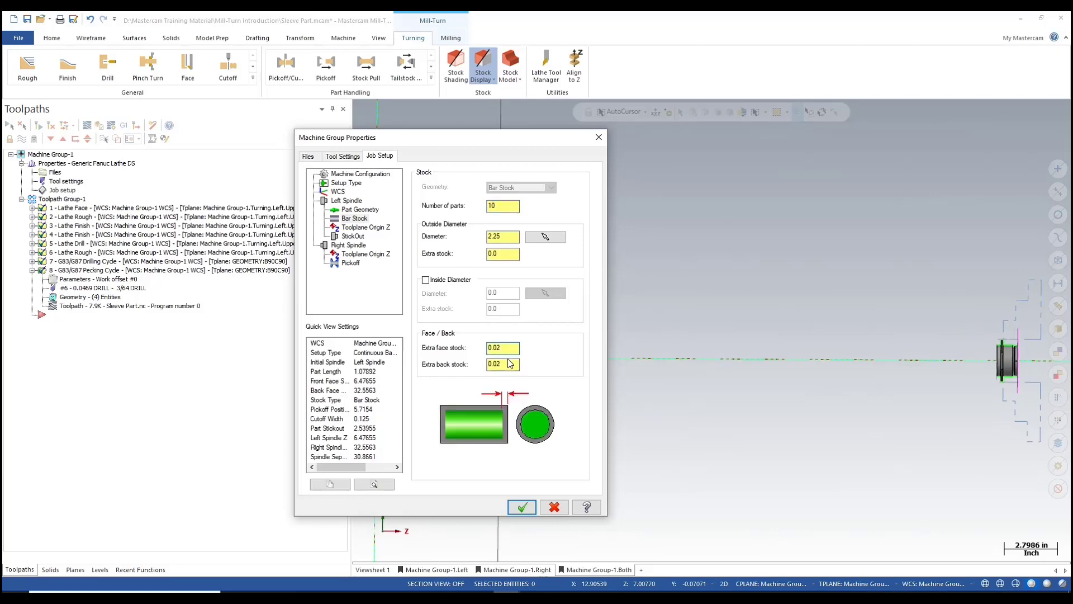
Try the left face as the left spindle's computed tool plane origin Z, and restore the right face.
left_click(353, 235)
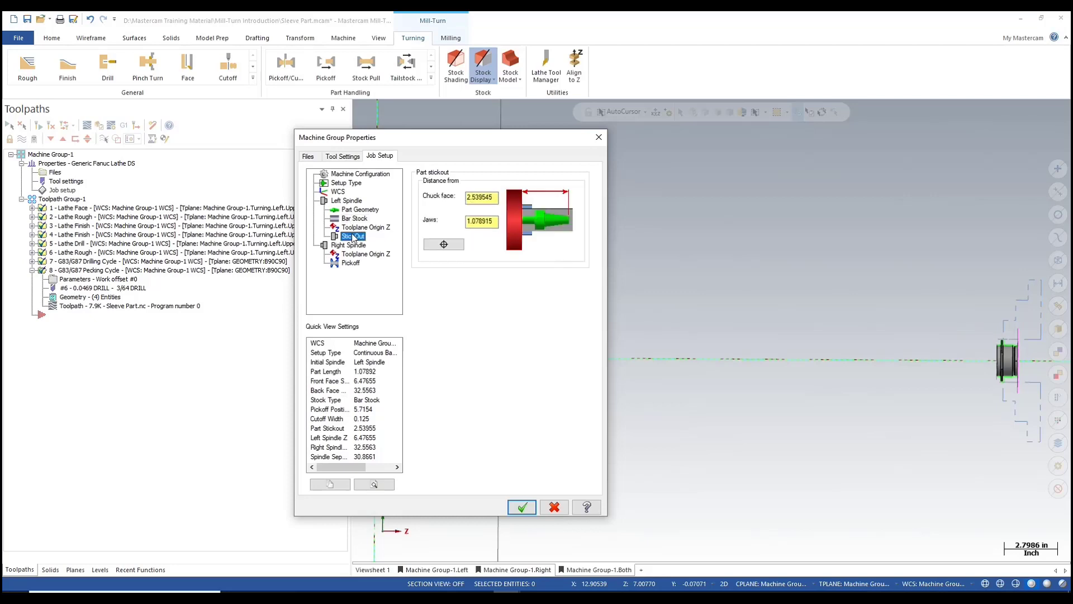
left_click(353, 227)
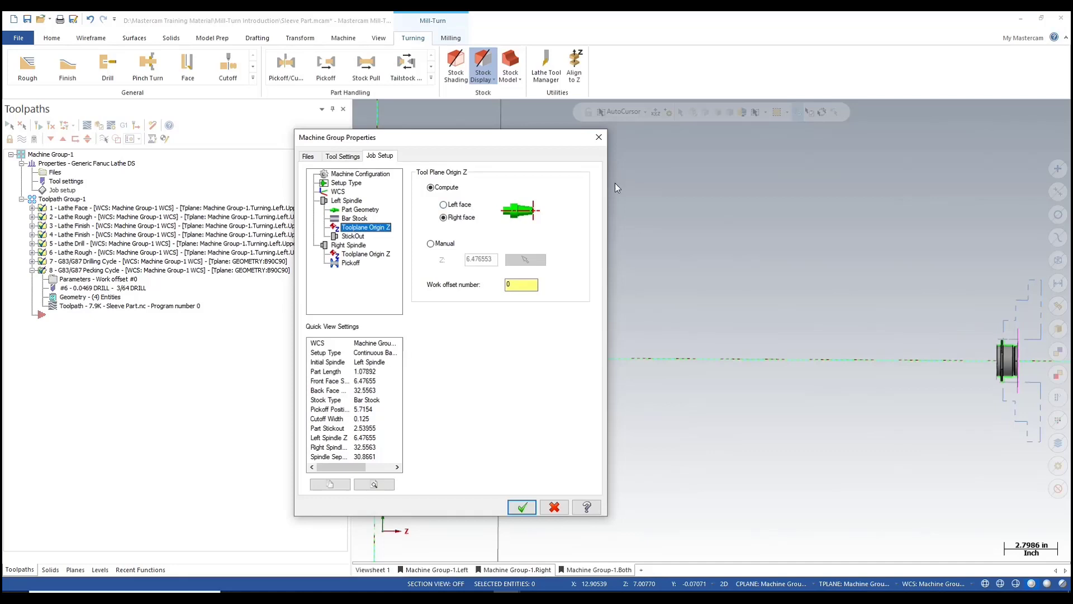
left_click_drag(484, 138, 184, 187)
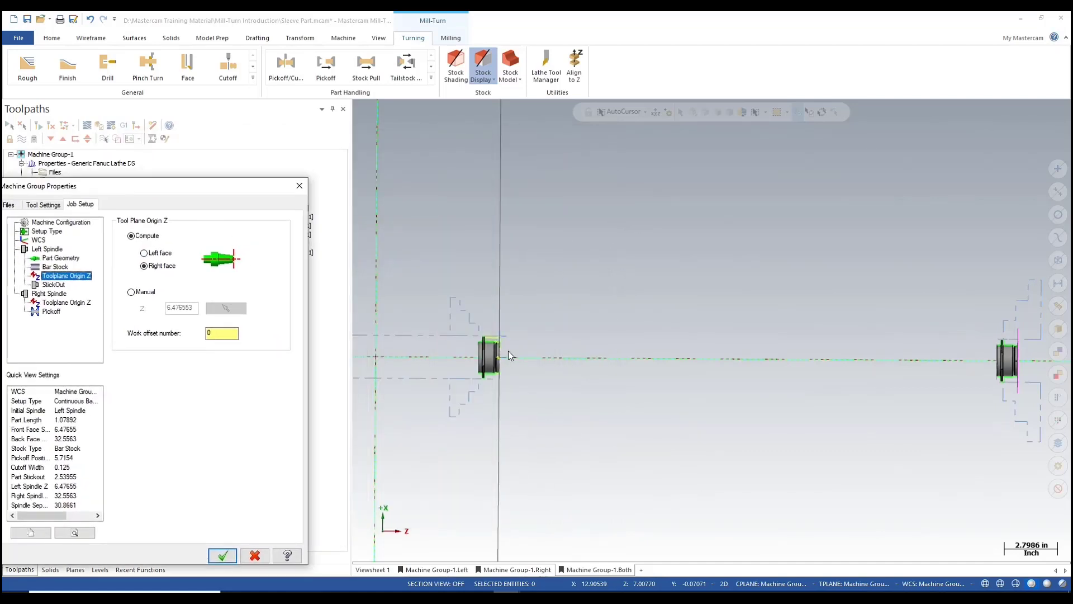
key("ctrl")
left_click(156, 253)
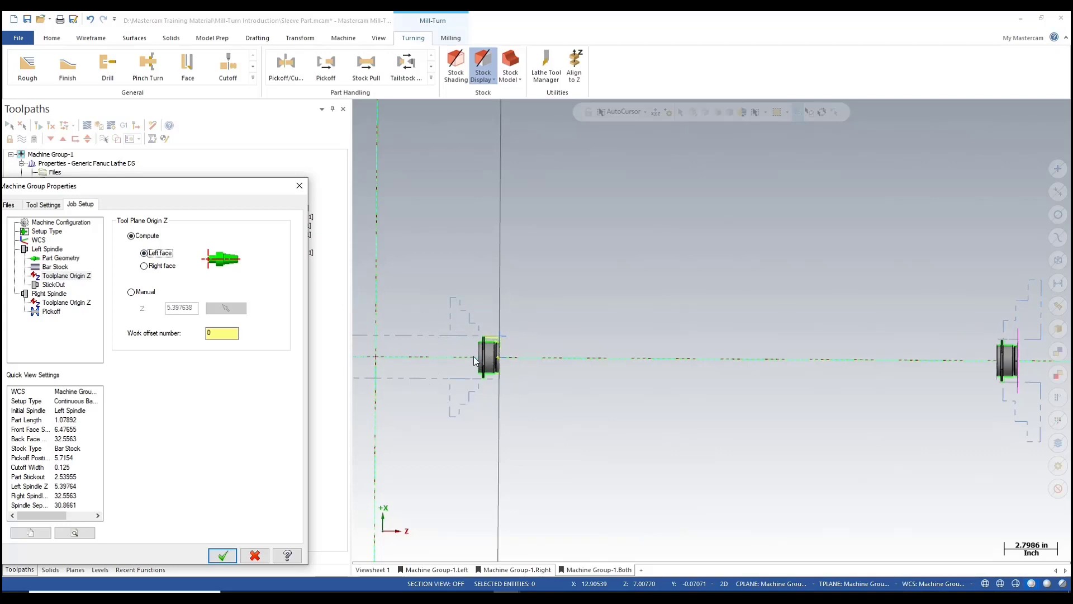
left_click(161, 266)
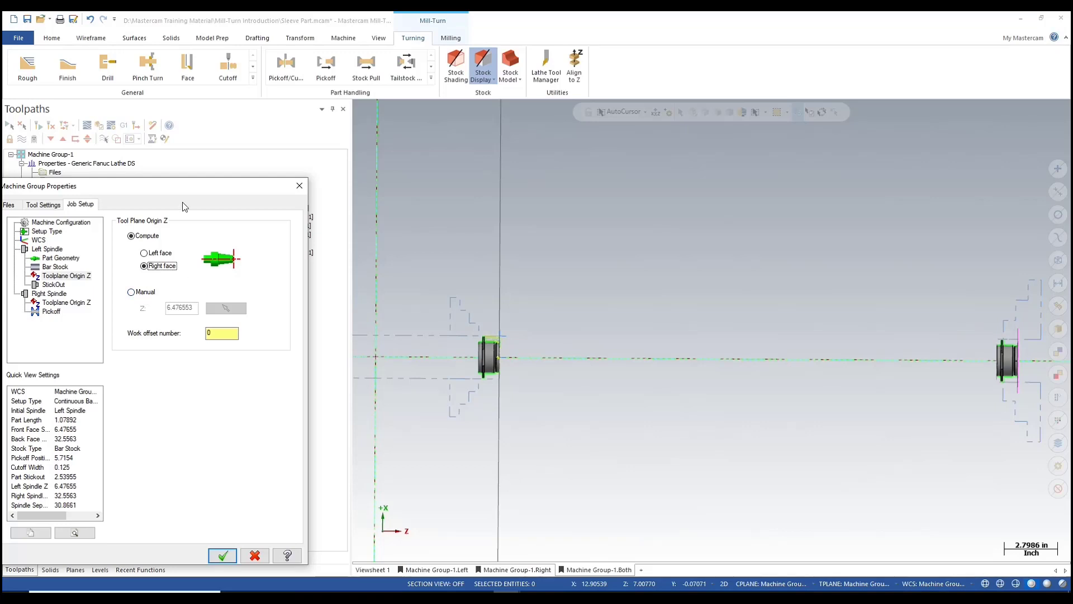
left_click_drag(185, 190, 331, 175)
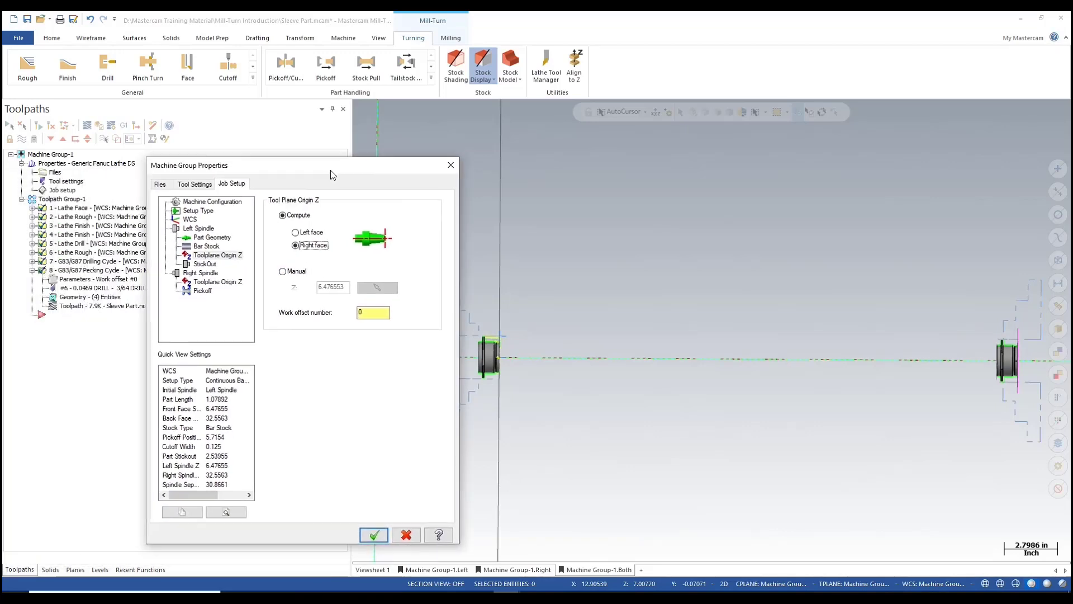
Review the left spindle's part stickout distances from the chuck face and from the jaws.
left_click(200, 265)
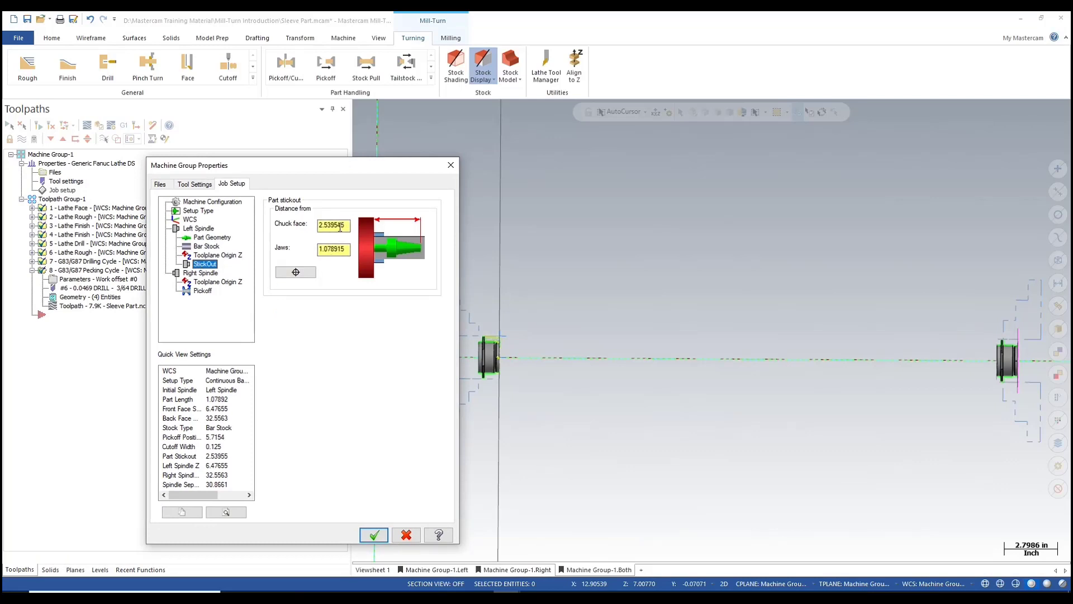
left_click(368, 225)
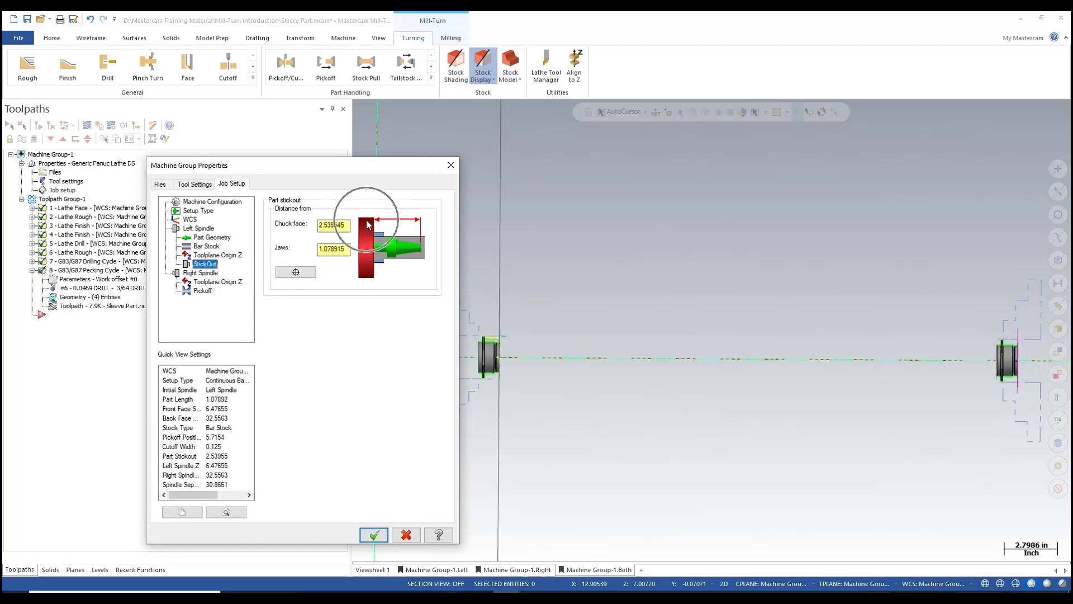
left_click(344, 250)
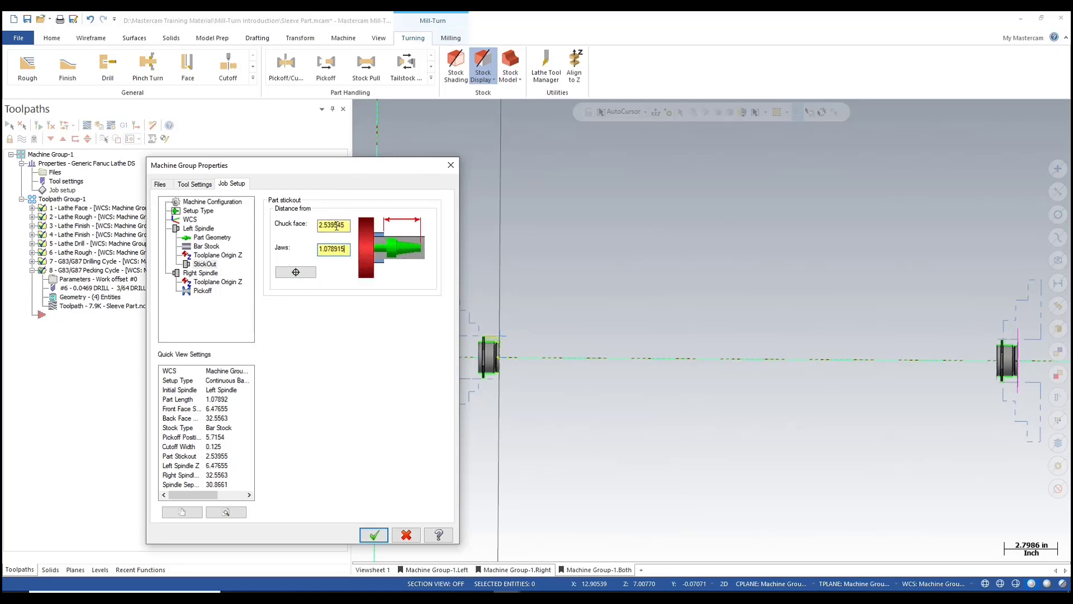
Try to set the chuck jaw reference point from the sleeve's back edge, offset about -0.438 in along the gnomon's X axis.
left_click(295, 273)
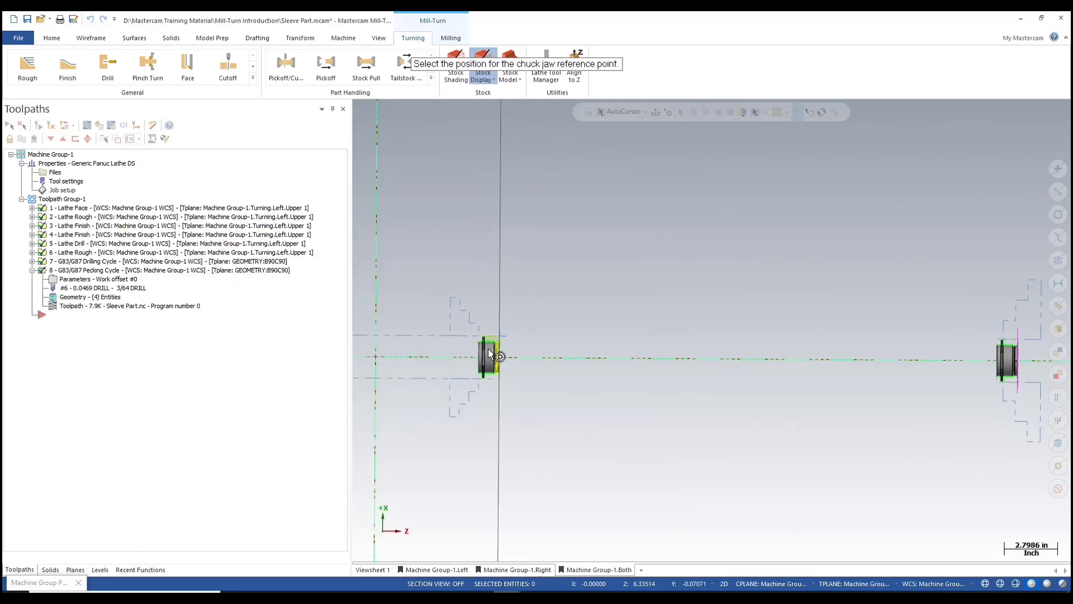
scroll(482, 374, "up", 5)
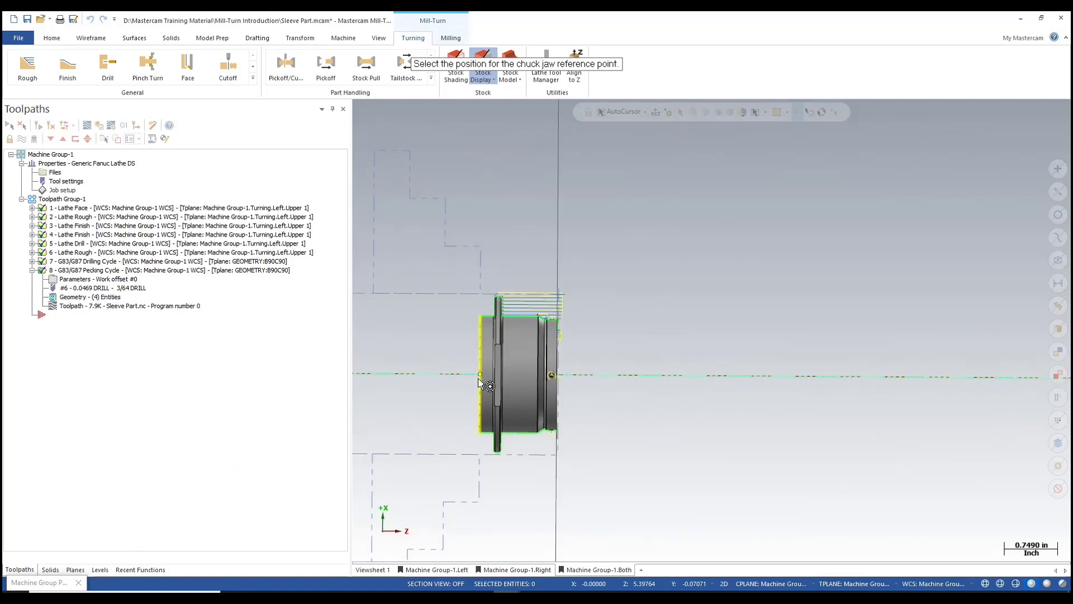
middle_click_drag(473, 376, 488, 394)
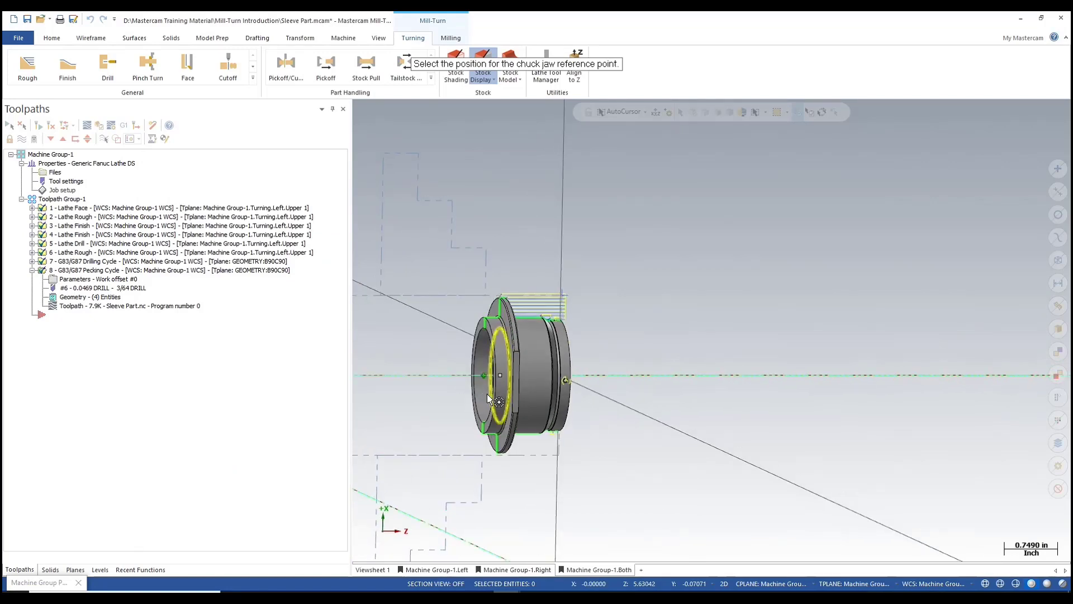
left_click(488, 337)
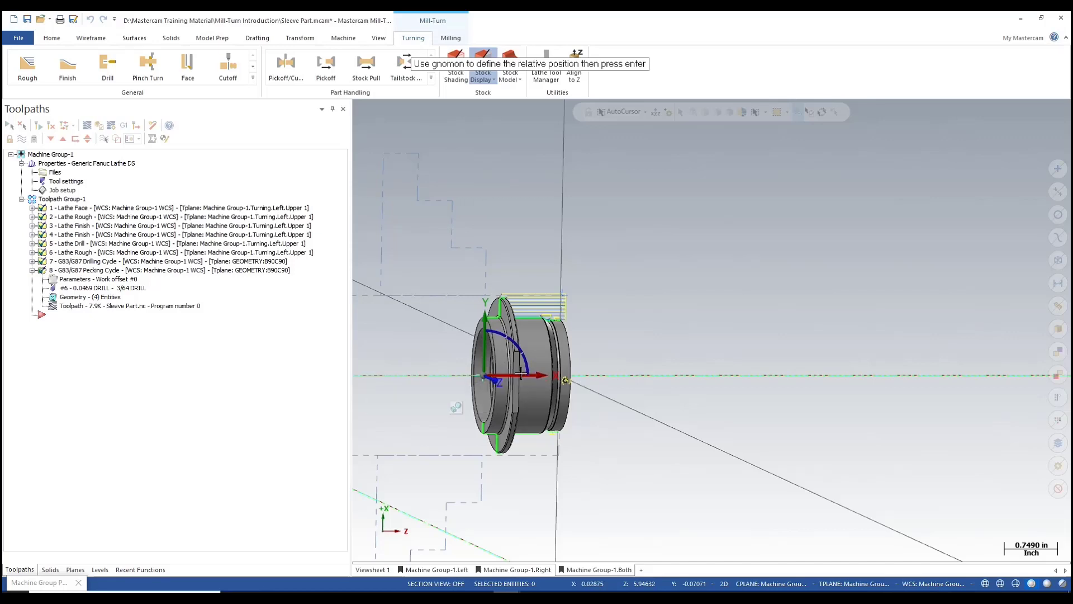
left_click_drag(521, 373, 453, 380)
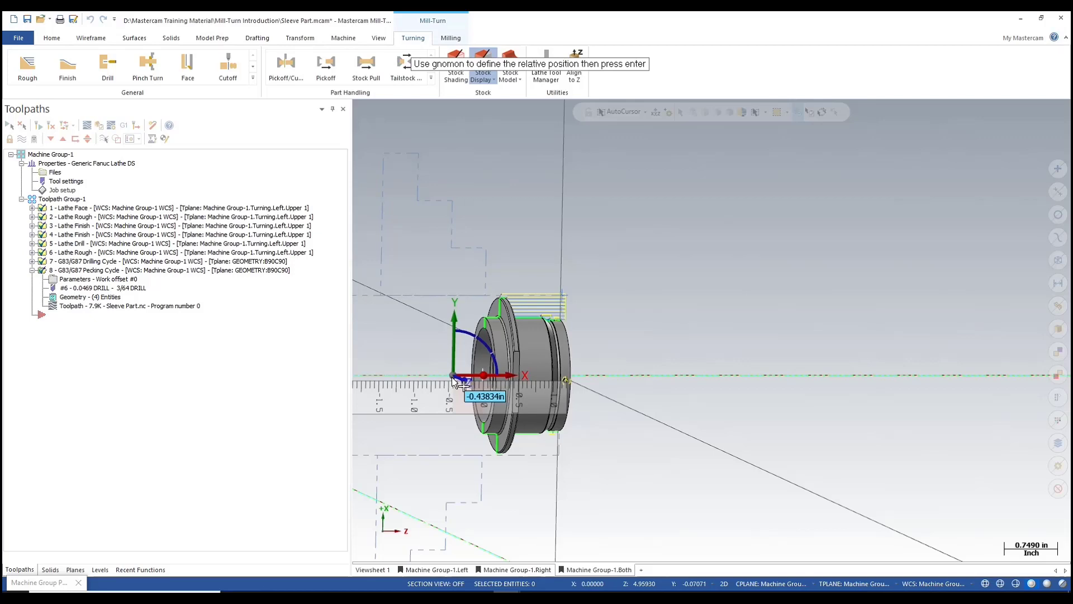
key("Return")
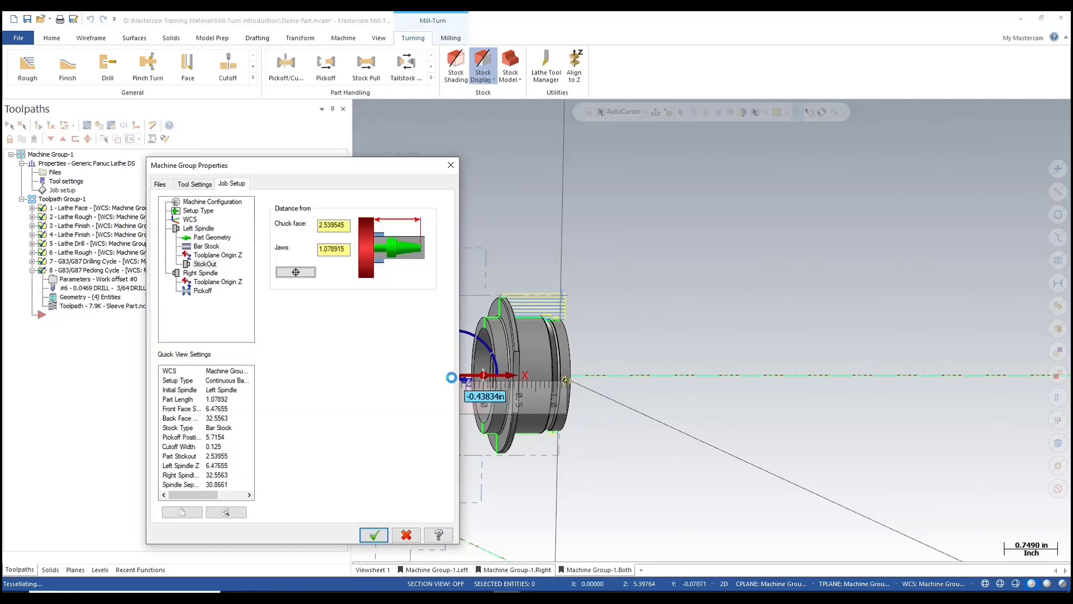
Review the right spindle's tool plane origin Z and work offset alongside the setup type's part handling options.
left_click(205, 281)
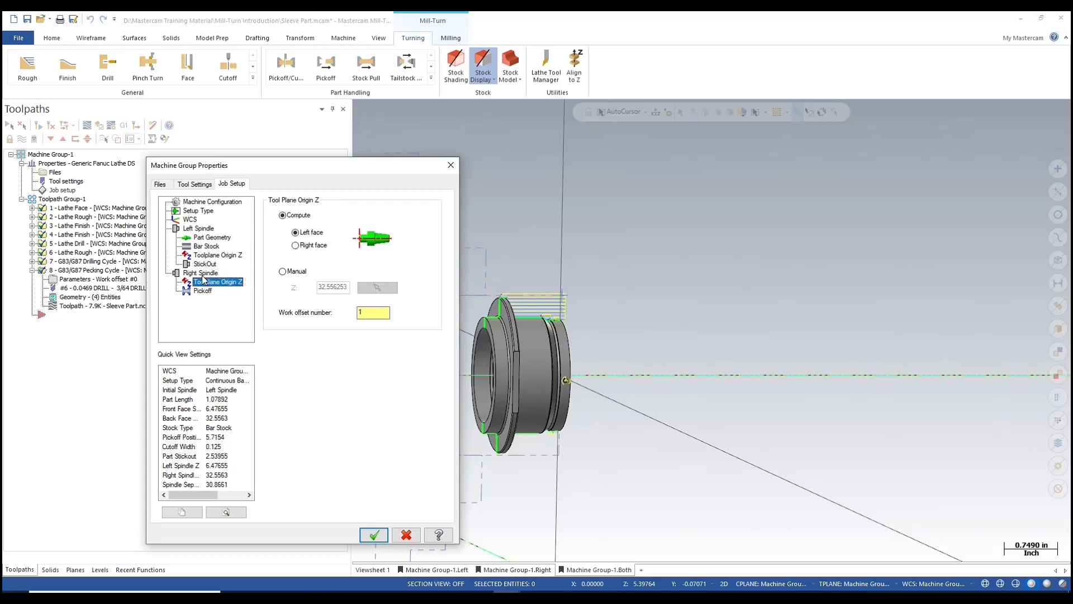
left_click(197, 210)
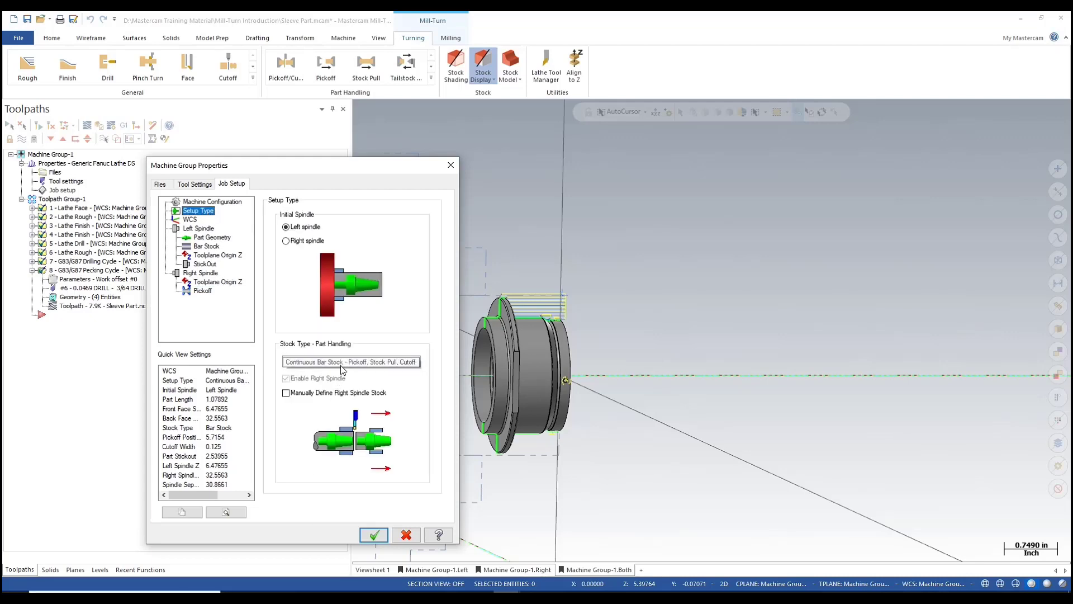
left_click(196, 281)
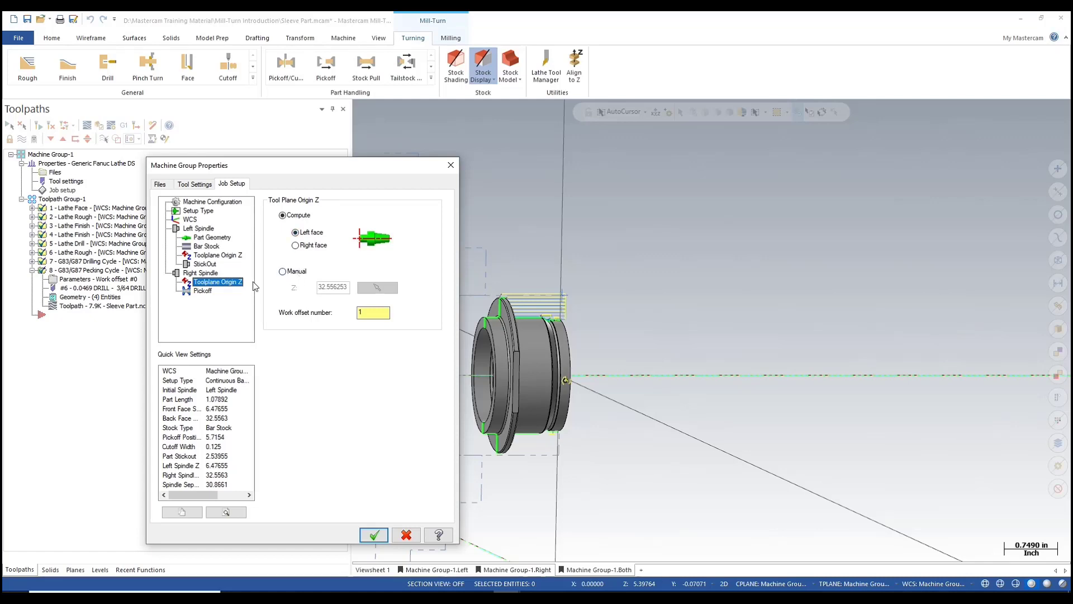
Try to define the right spindle's pickoff Z coordinate at the sleeve's flange face, offset about -0.033 in along the gnomon's X axis.
left_click(206, 291)
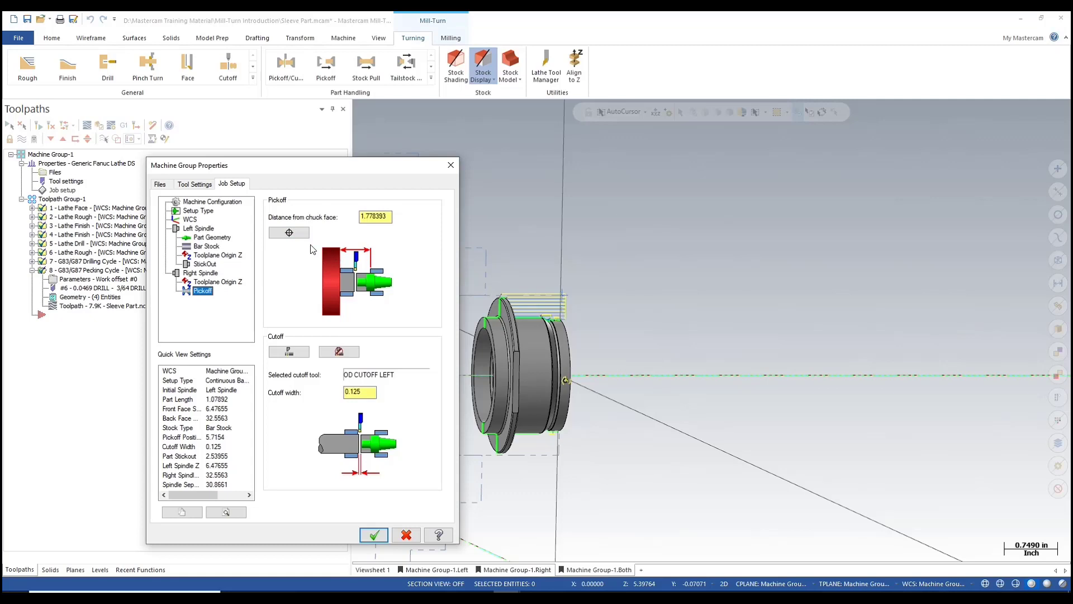
left_click(289, 231)
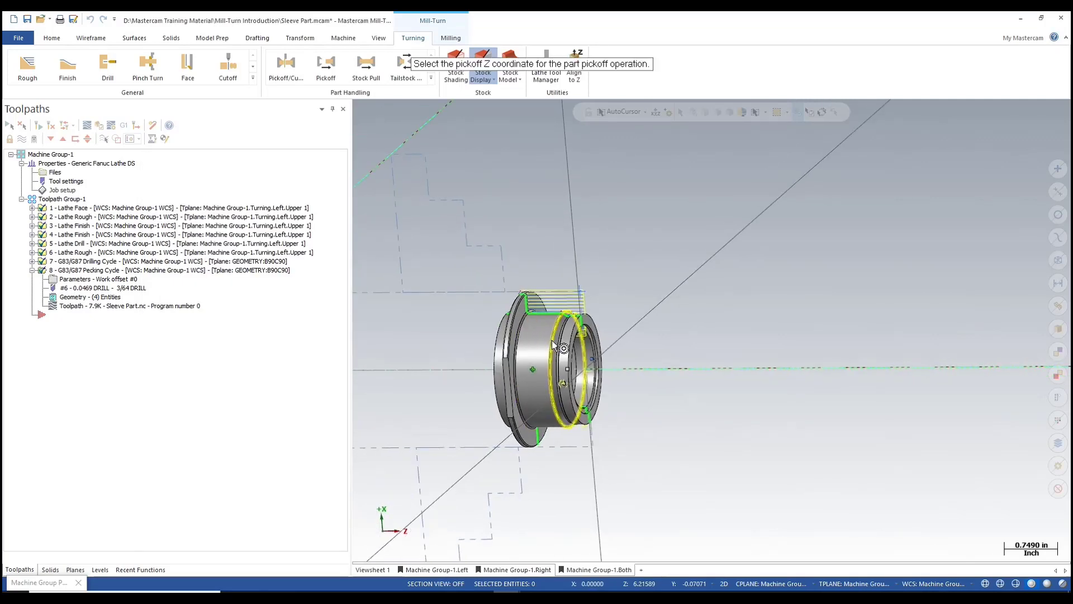
left_click(519, 338)
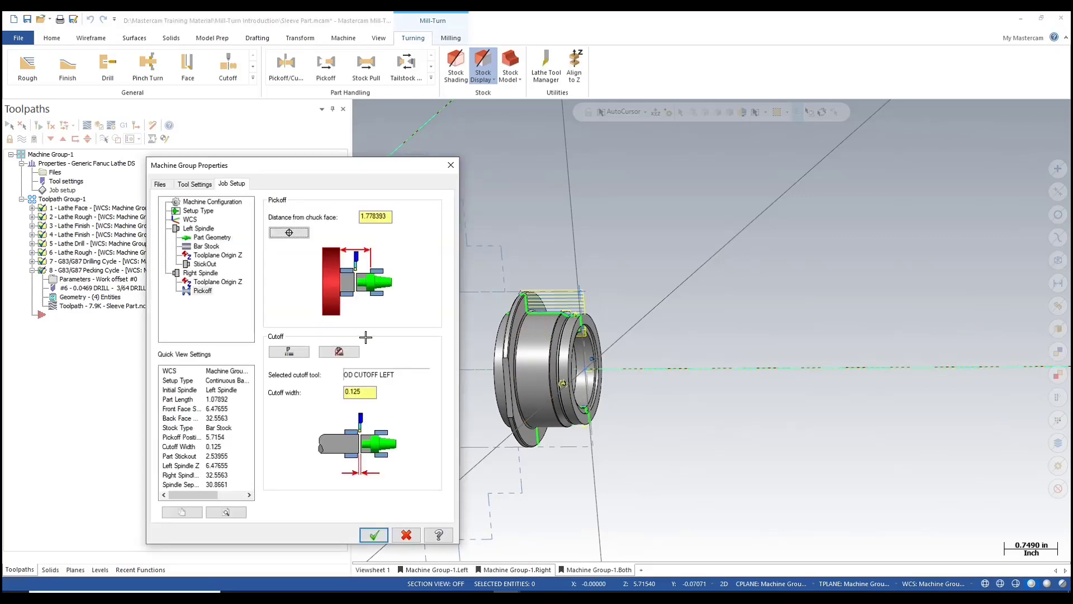
left_click(294, 236)
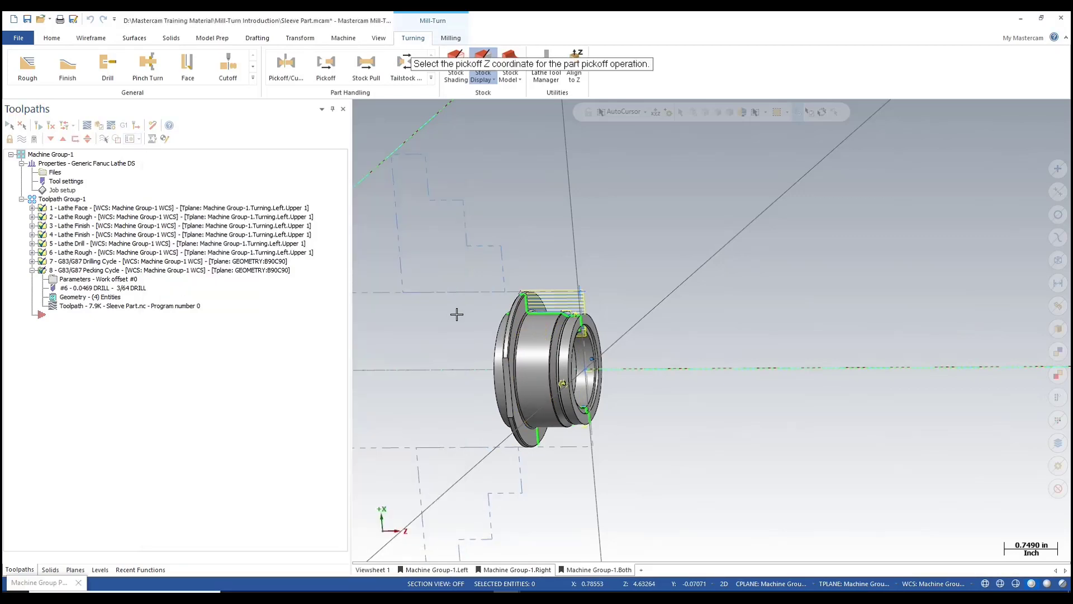
left_click(520, 364)
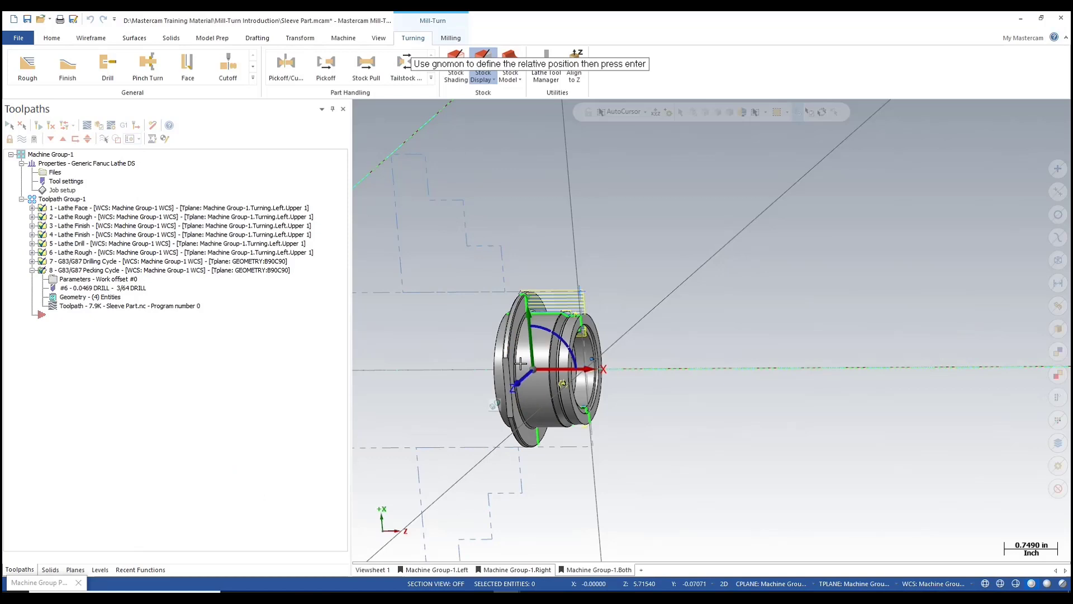
left_click(551, 370)
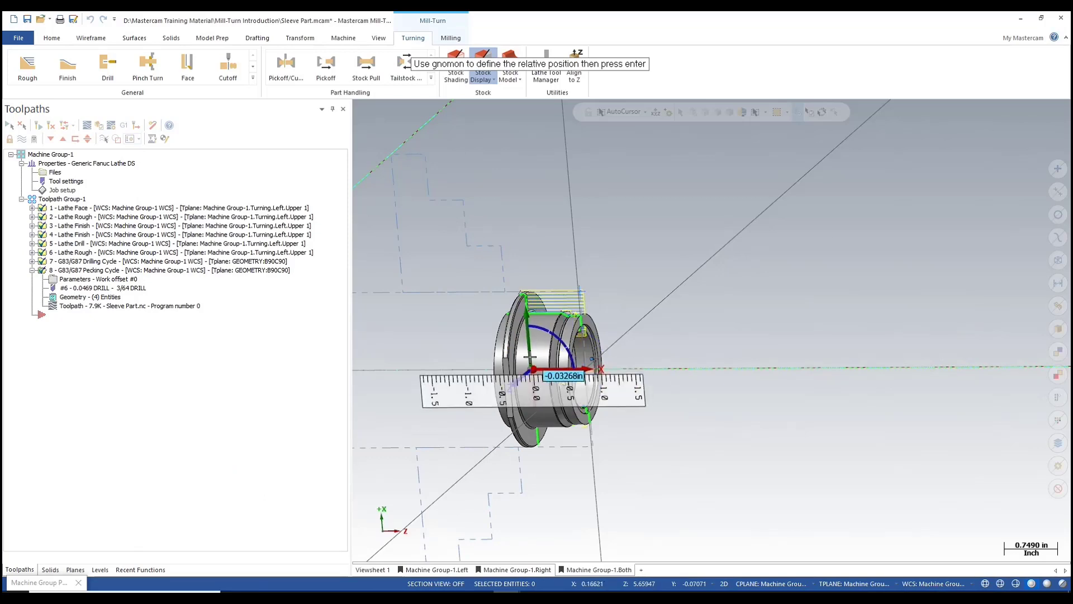
key("Return")
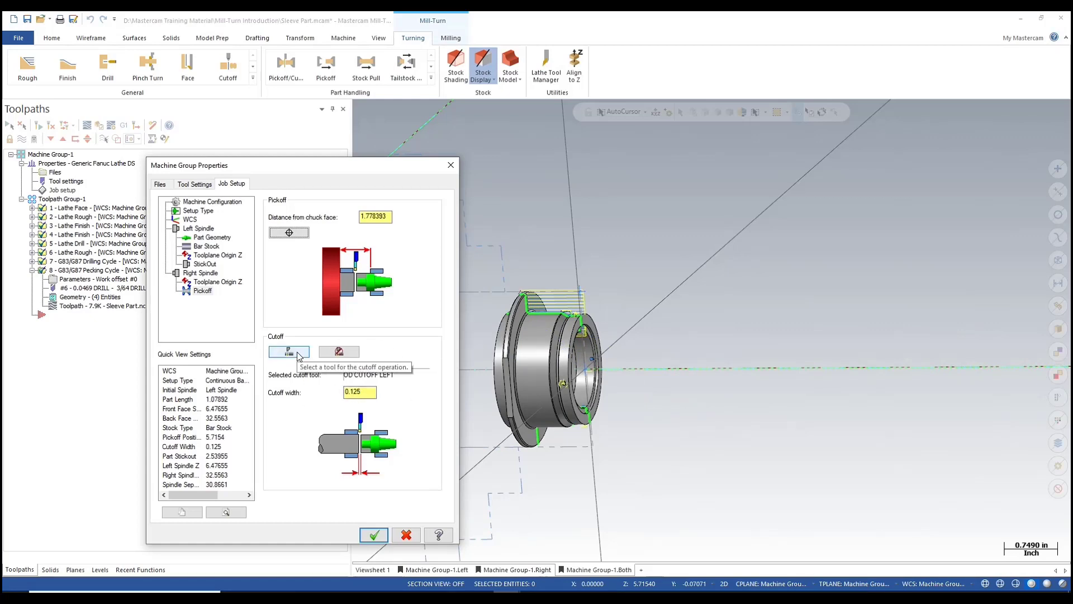
Examine the cutoff width and browse the tool library for a cutoff tool, keeping the selected one.
double_click(365, 392)
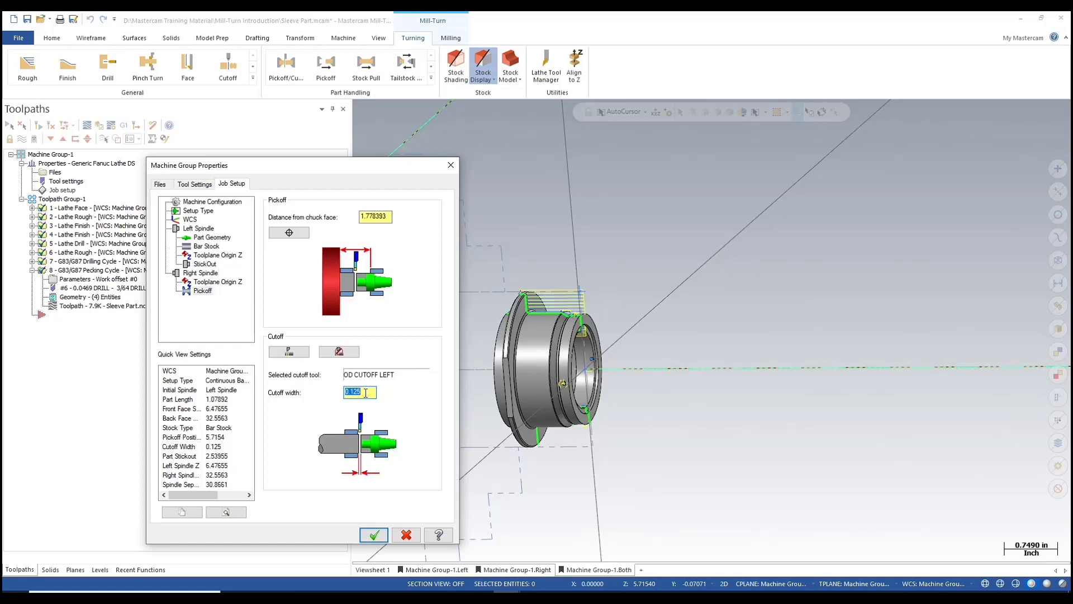
left_click(289, 354)
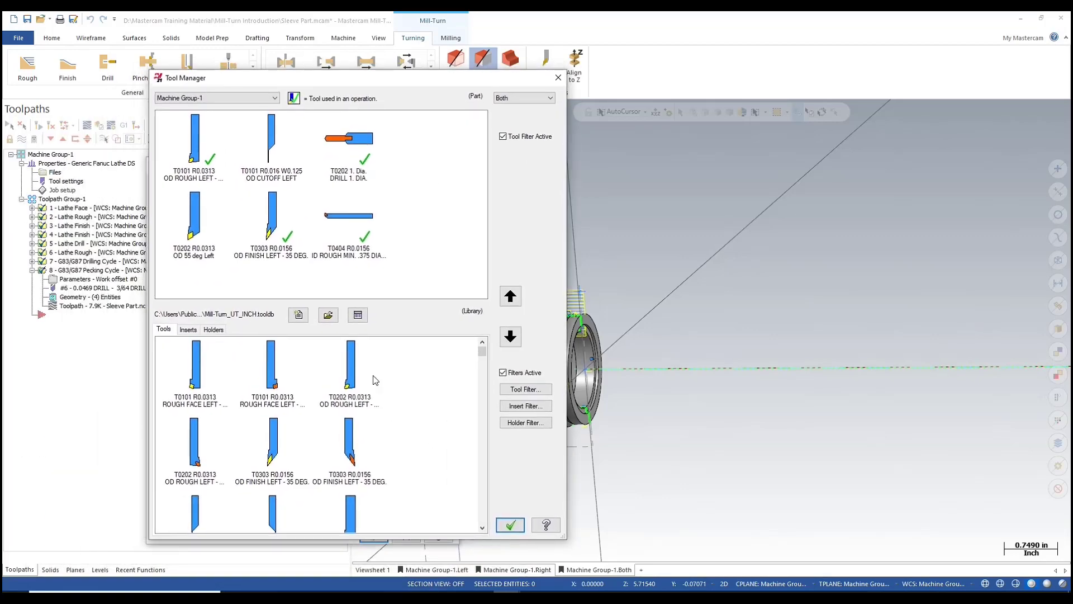
scroll(398, 428, "down", 2)
scroll(399, 429, "down", 5)
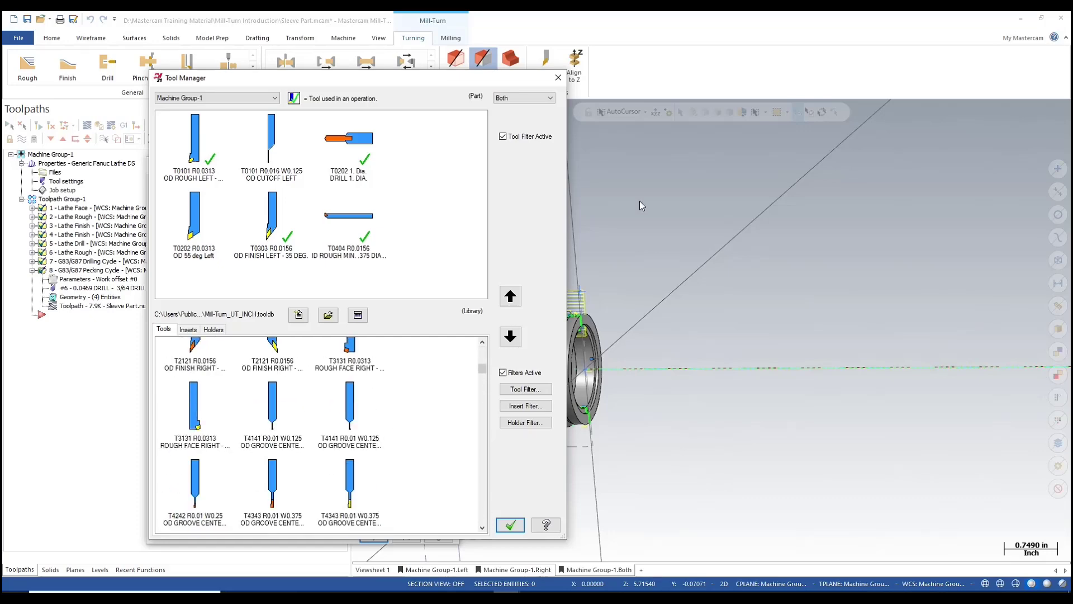
left_click(558, 77)
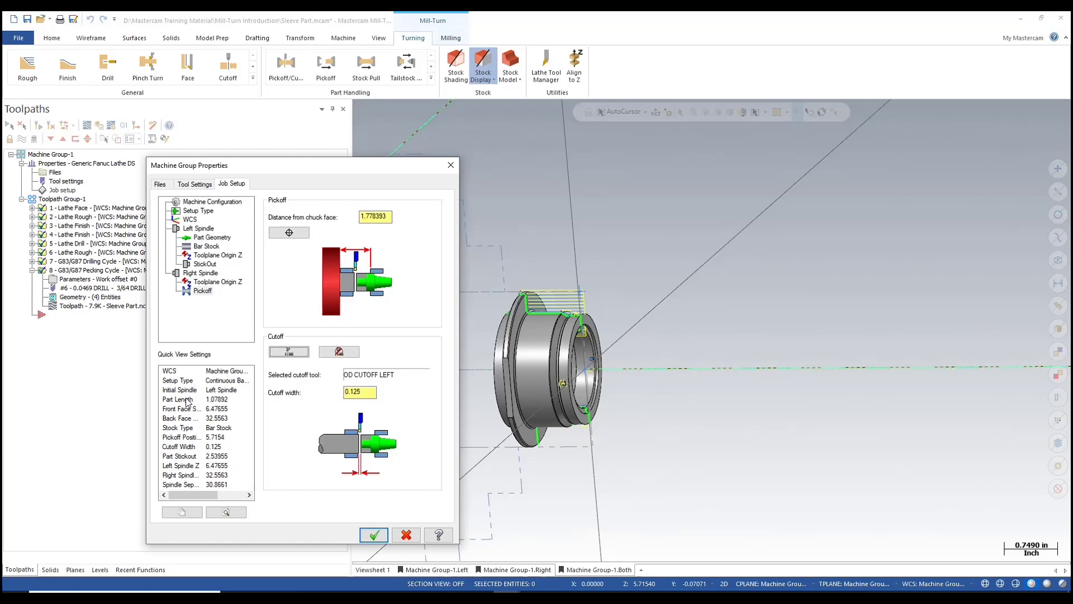
Review the machine configuration, setup type and quick view settings, and close the machine group properties without saving changes.
left_click(195, 208)
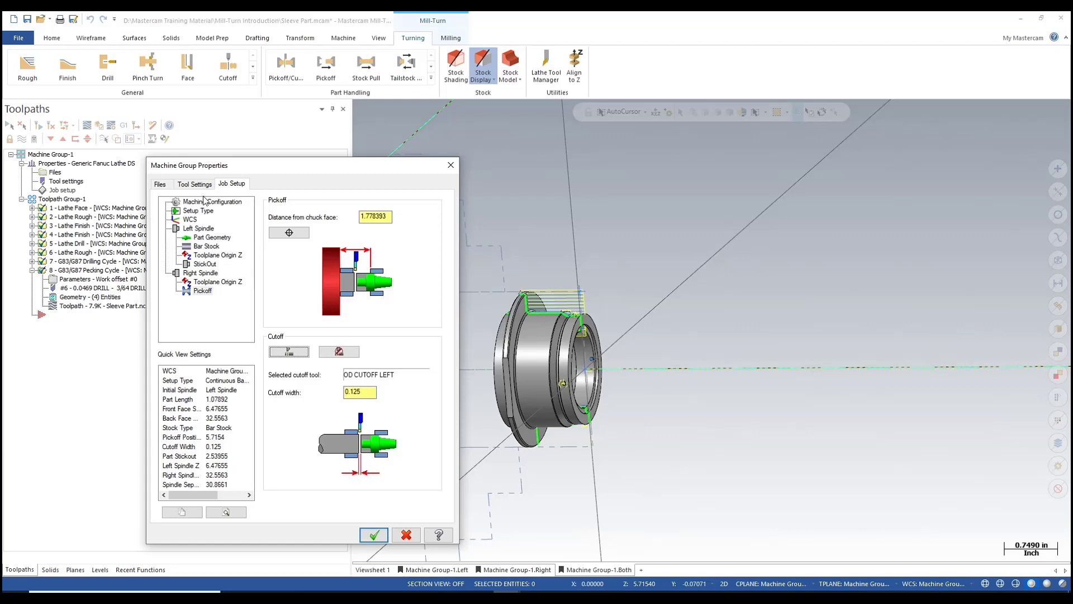
left_click(200, 202)
left_click(195, 211)
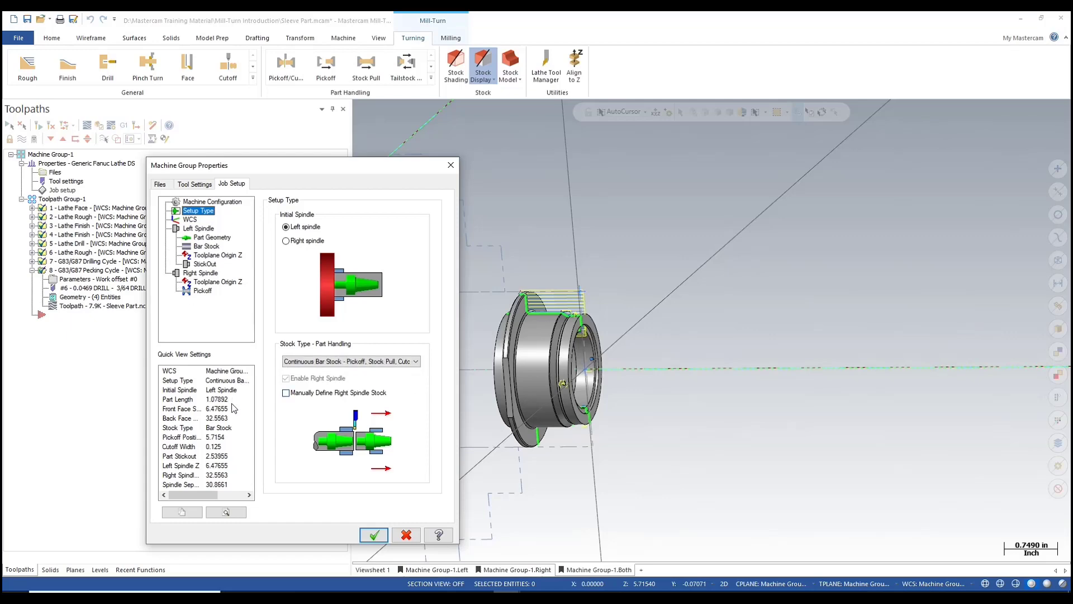
left_click(401, 537)
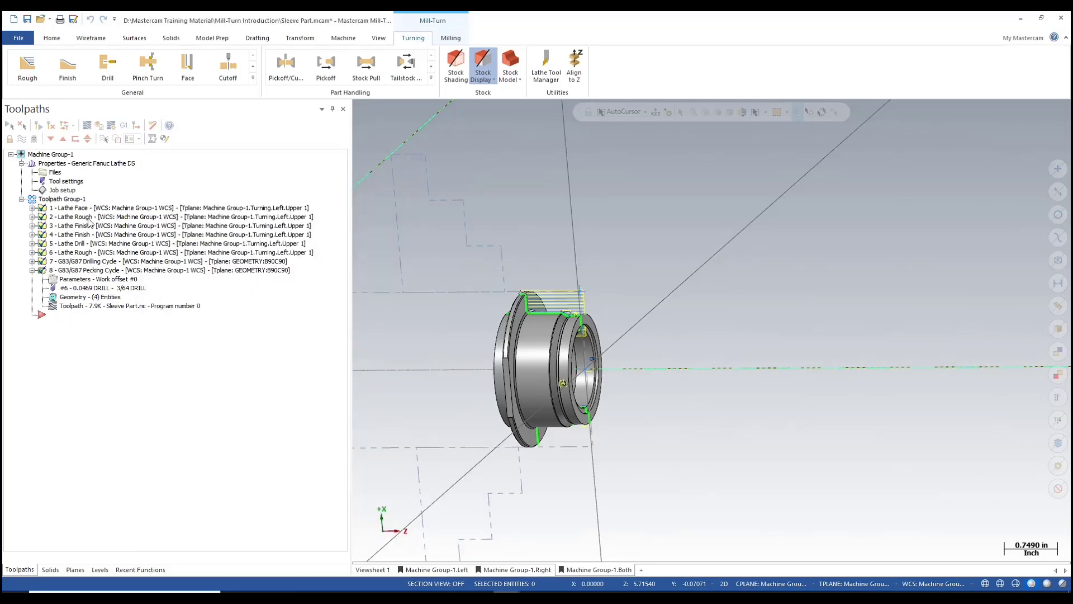